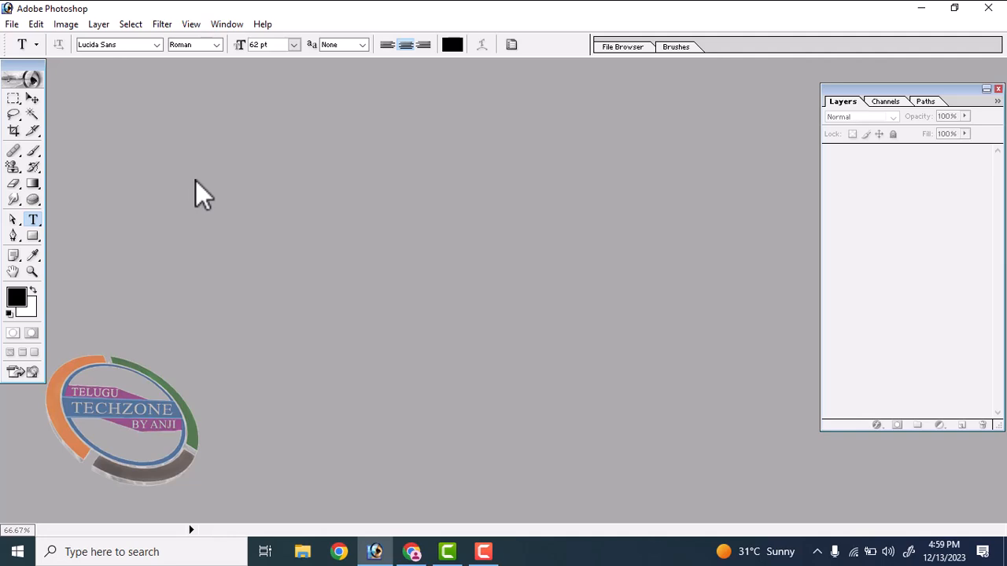
Create a new blank CMYK document and add an empty layer above the Background
{"action": "left_click", "coordinate": [12, 23]}
{"action": "left_click", "coordinate": [51, 43]}
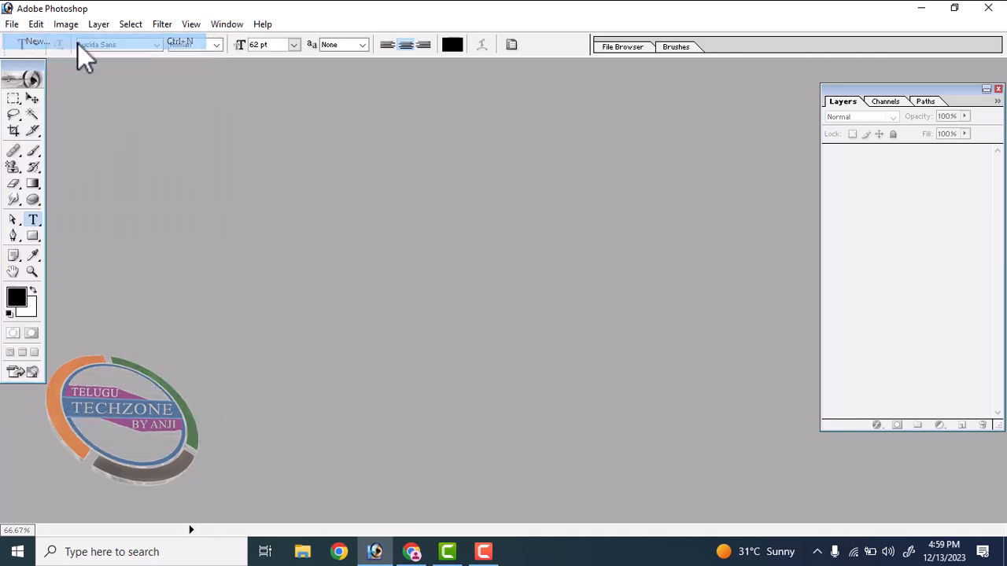
{"action": "left_click", "coordinate": [588, 151]}
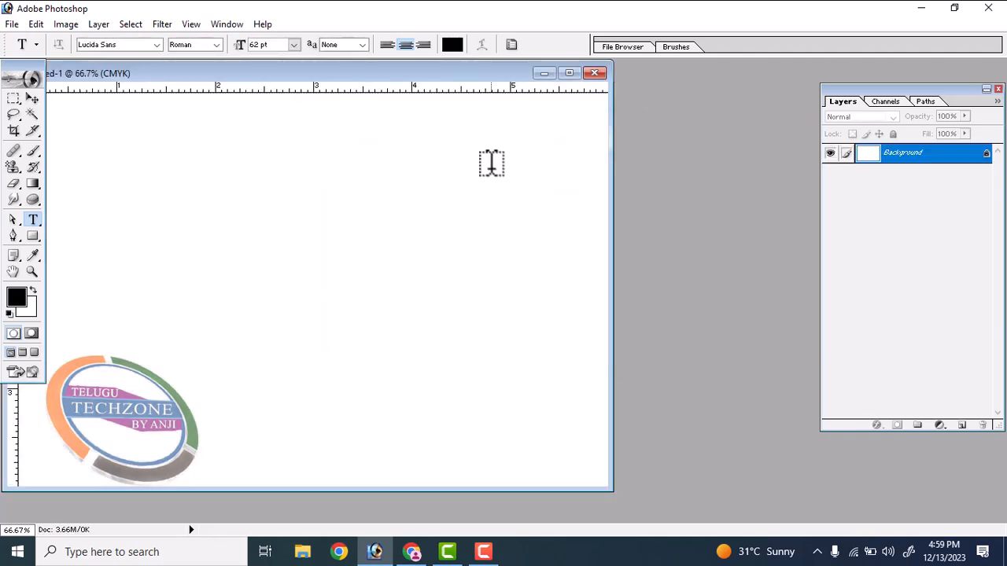
{"action": "left_click_drag", "start_coordinate": [857, 88], "coordinate": [747, 101]}
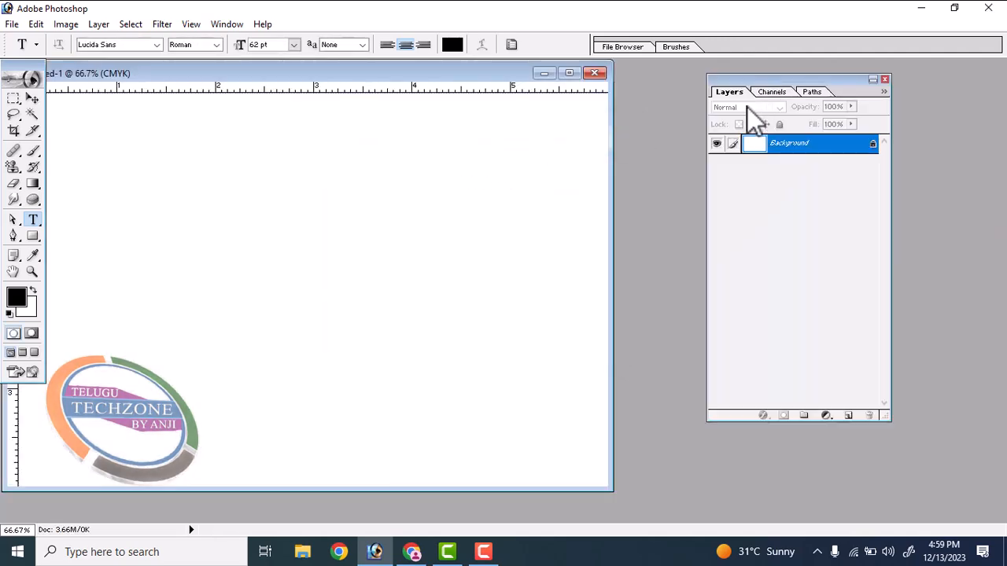
{"action": "left_click", "coordinate": [847, 415]}
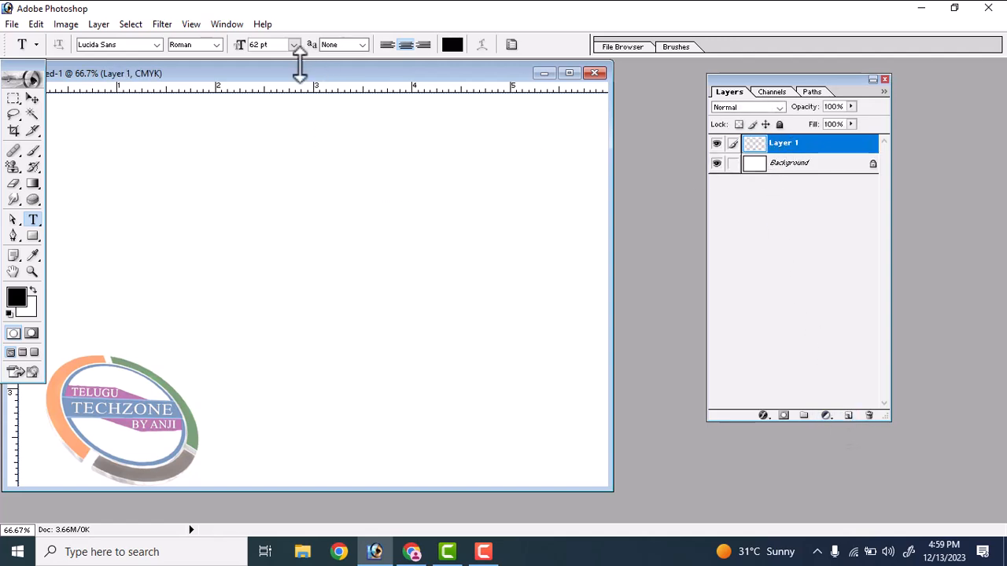
{"action": "left_click_drag", "start_coordinate": [299, 67], "coordinate": [344, 73]}
Set the foreground color to dark teal, hex 02424E
{"action": "left_click", "coordinate": [17, 297]}
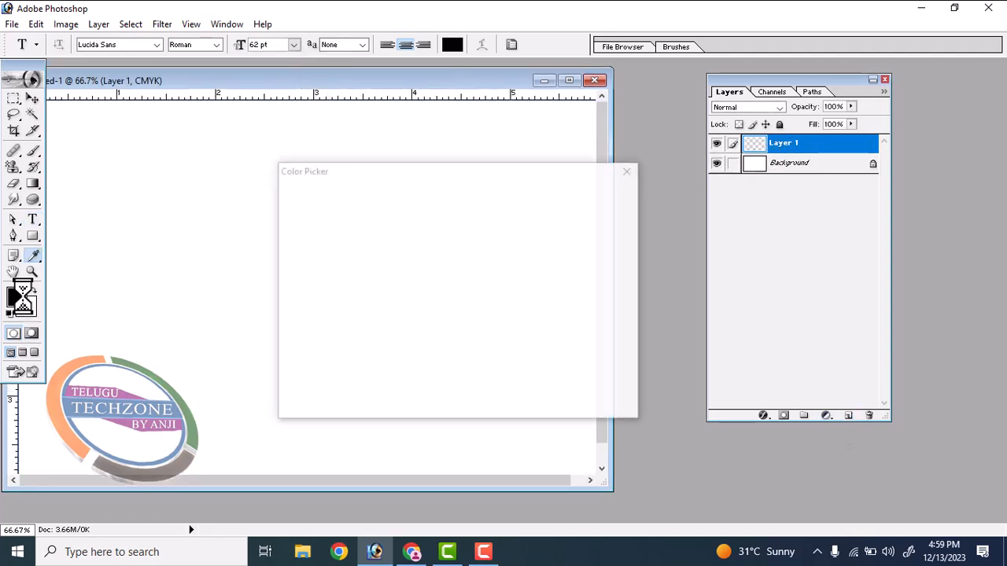
{"action": "left_click", "coordinate": [491, 293]}
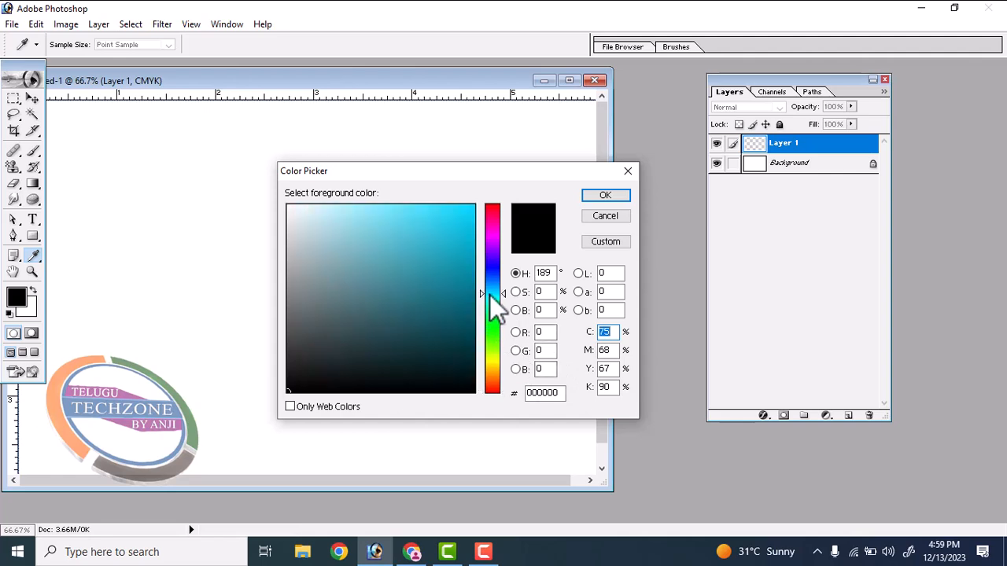
{"action": "left_click", "coordinate": [470, 335]}
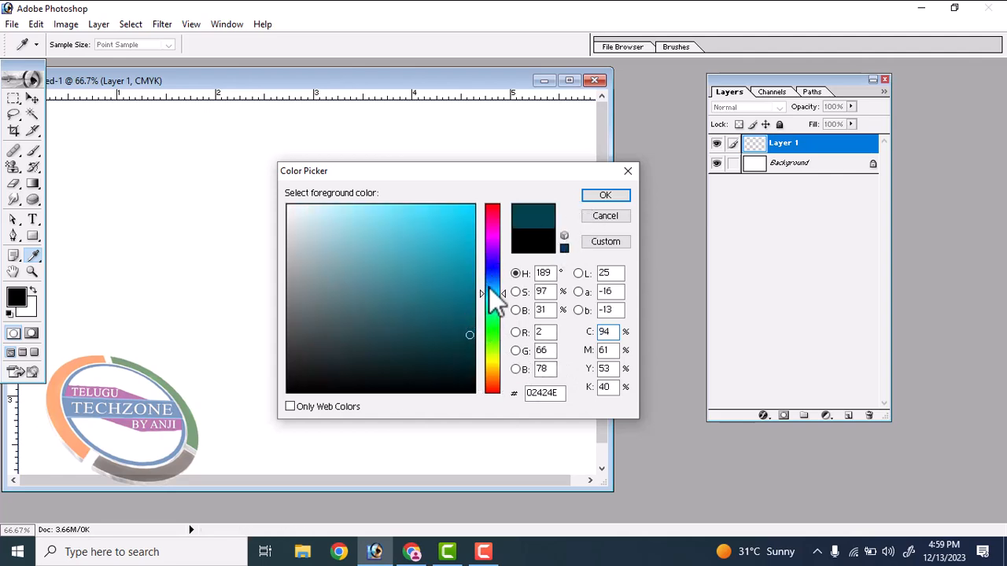
{"action": "left_click", "coordinate": [605, 196]}
{"action": "key", "text": "t"}
Fill Layer 1 with the foreground color, maximize the document window and keep the Layers palette clear of the canvas
{"action": "left_click", "coordinate": [37, 24]}
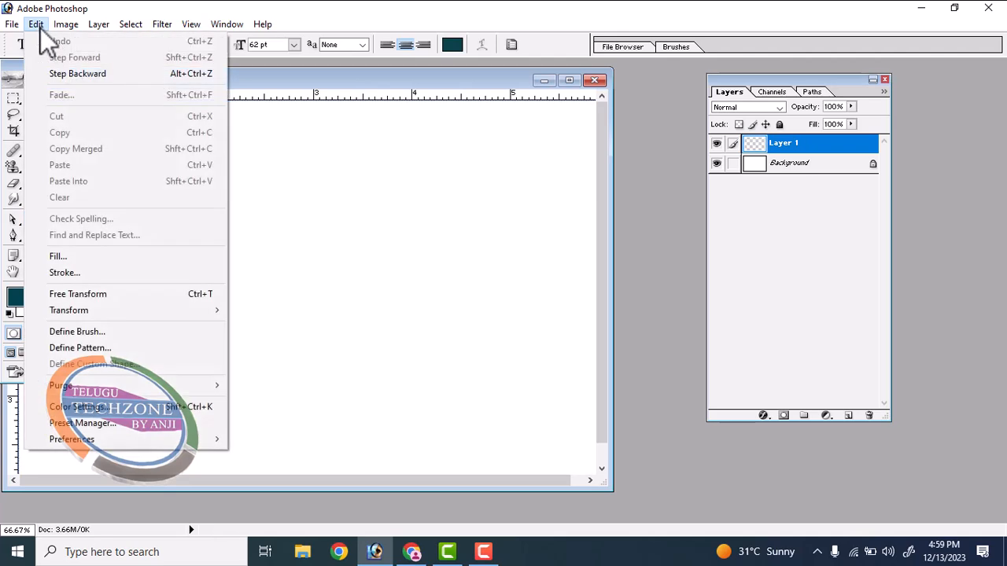
{"action": "left_click", "coordinate": [82, 257]}
{"action": "left_click", "coordinate": [393, 230]}
{"action": "left_click", "coordinate": [359, 240]}
{"action": "left_click", "coordinate": [463, 220]}
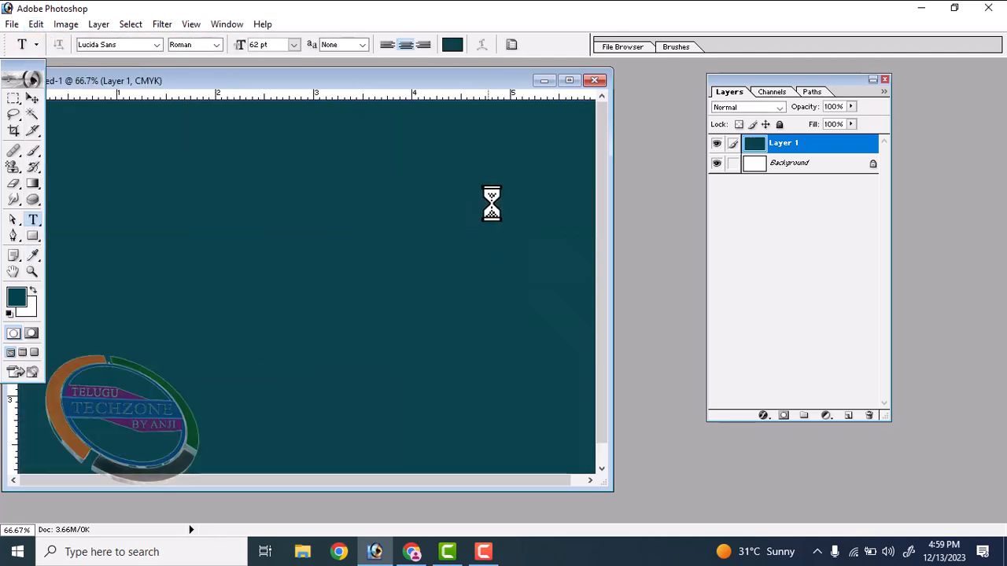
{"action": "left_click", "coordinate": [569, 80]}
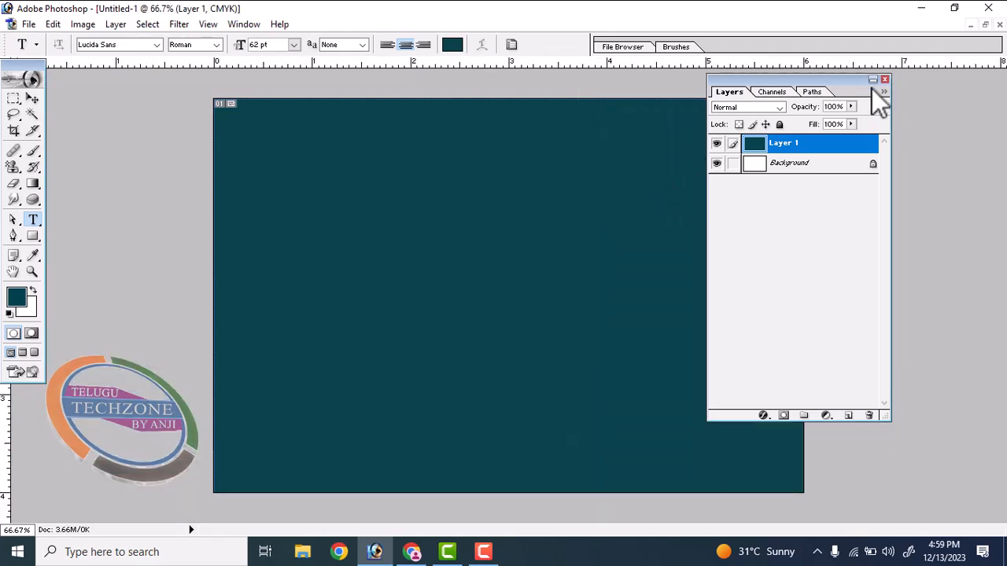
{"action": "left_click_drag", "start_coordinate": [816, 79], "coordinate": [929, 80]}
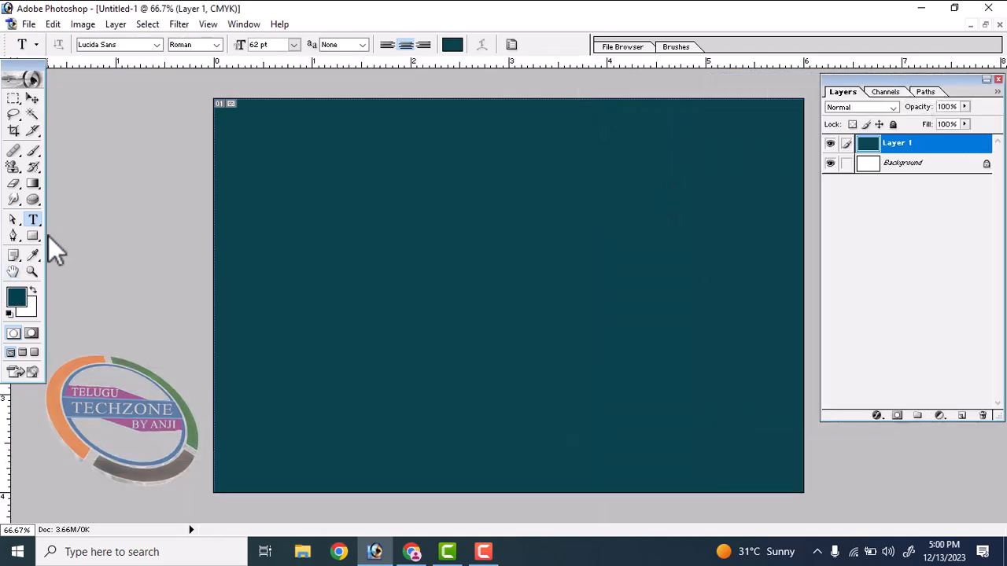
Add the text WELCOME in 62 pt Lucida Sans near the canvas's upper-left area
{"action": "left_click", "coordinate": [353, 270]}
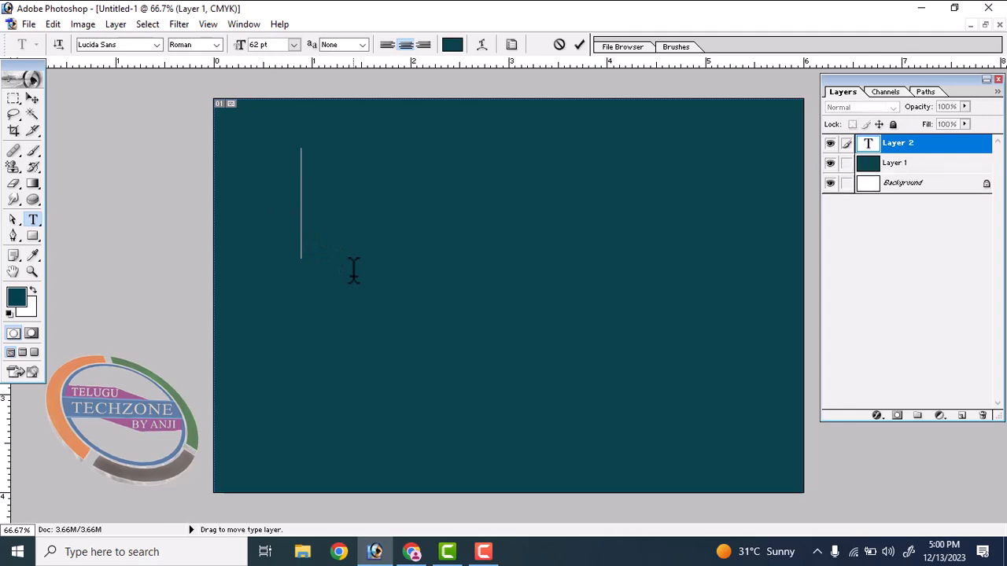
{"action": "type", "text": "TE"}
{"action": "key", "text": "Left"}
{"action": "key", "text": "Left"}
{"action": "key", "text": "Left"}
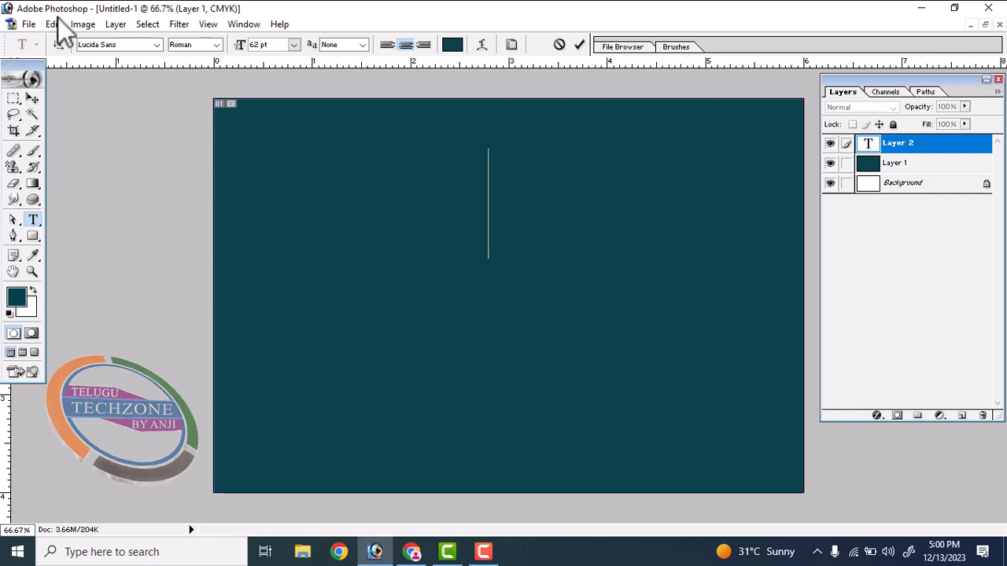
Change the color of the whole WELCOME text to white, hex FFFFFF
{"action": "key", "text": "ctrl+a"}
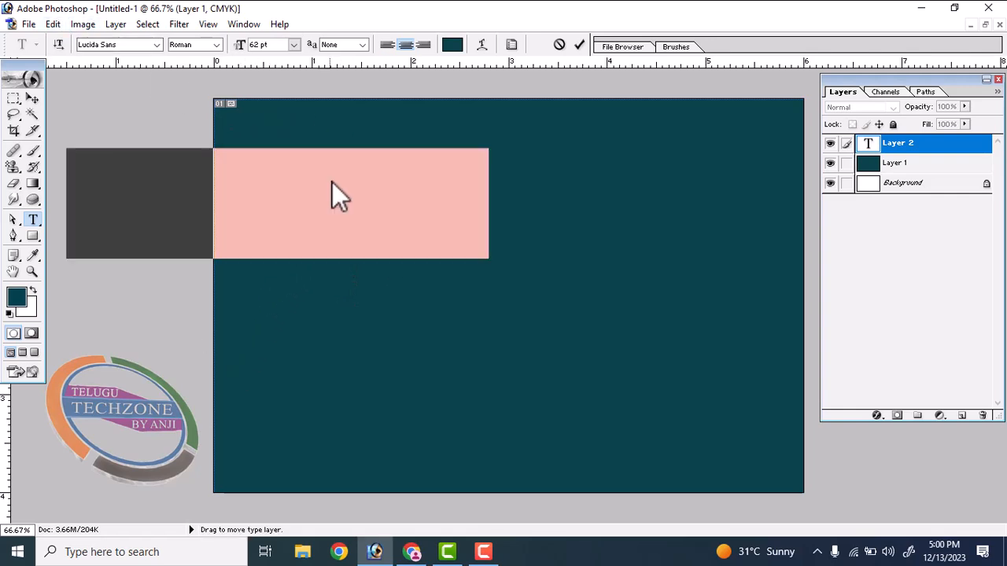
{"action": "left_click", "coordinate": [16, 301]}
{"action": "left_click_drag", "start_coordinate": [315, 228], "coordinate": [213, 101]}
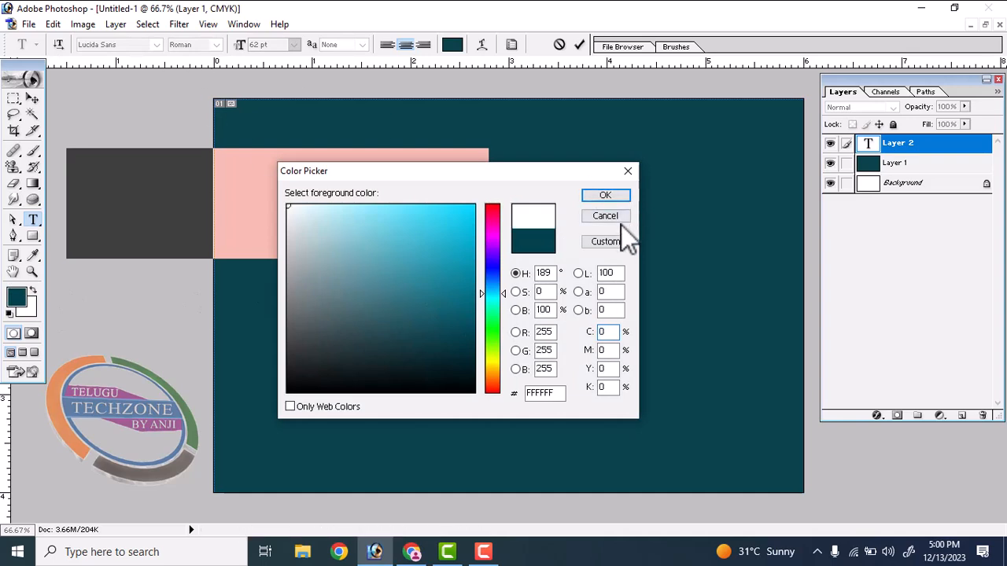
{"action": "left_click", "coordinate": [594, 197]}
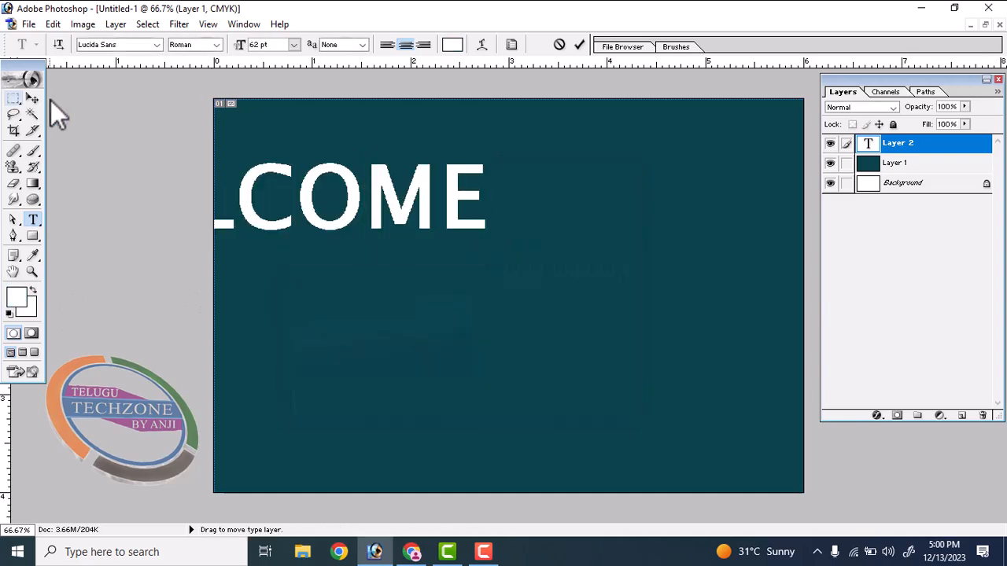
Move the WELCOME text fully onto the canvas, into its upper part
{"action": "left_click", "coordinate": [32, 97]}
{"action": "left_click_drag", "start_coordinate": [407, 213], "coordinate": [612, 206]}
{"action": "left_click_drag", "start_coordinate": [470, 196], "coordinate": [452, 216]}
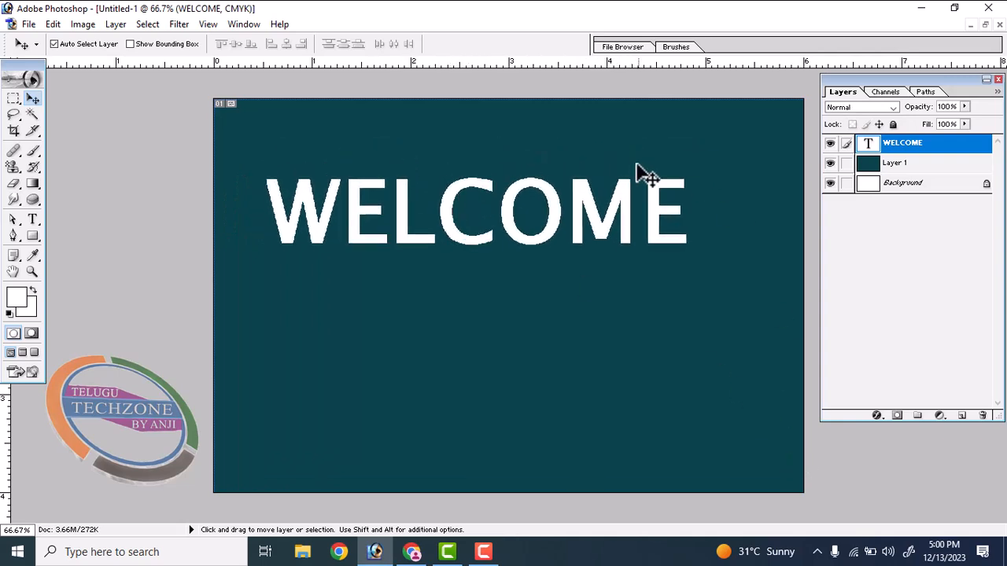
{"action": "left_click_drag", "start_coordinate": [633, 206], "coordinate": [630, 177]}
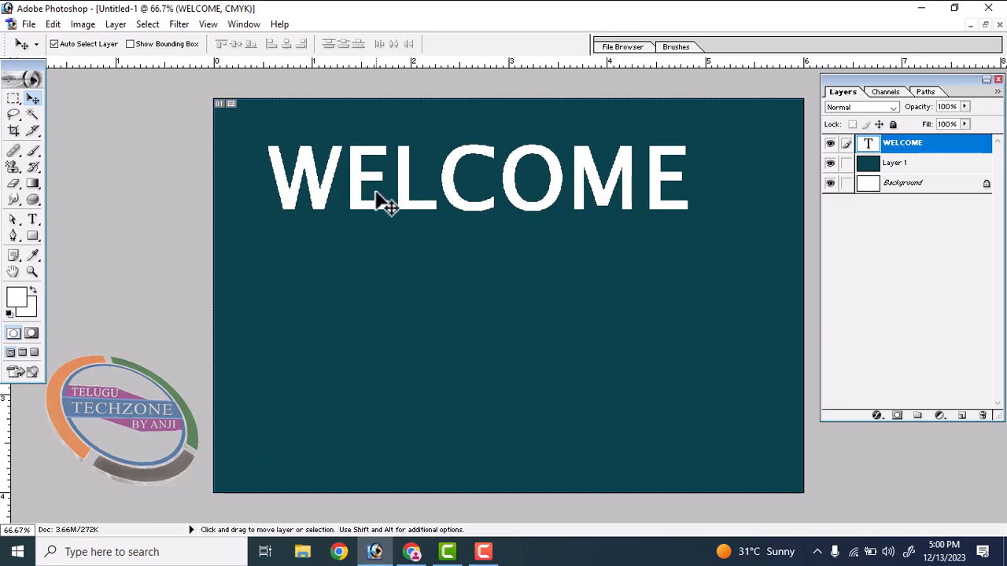
Hide the Layers palette and show it again
{"action": "left_click_drag", "start_coordinate": [882, 166], "coordinate": [903, 151]}
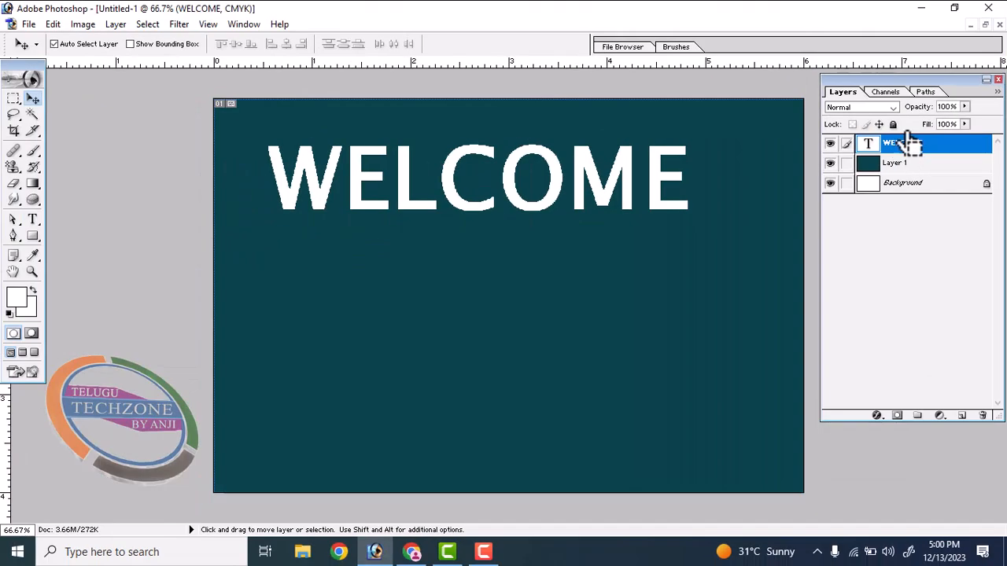
{"action": "left_click", "coordinate": [998, 79]}
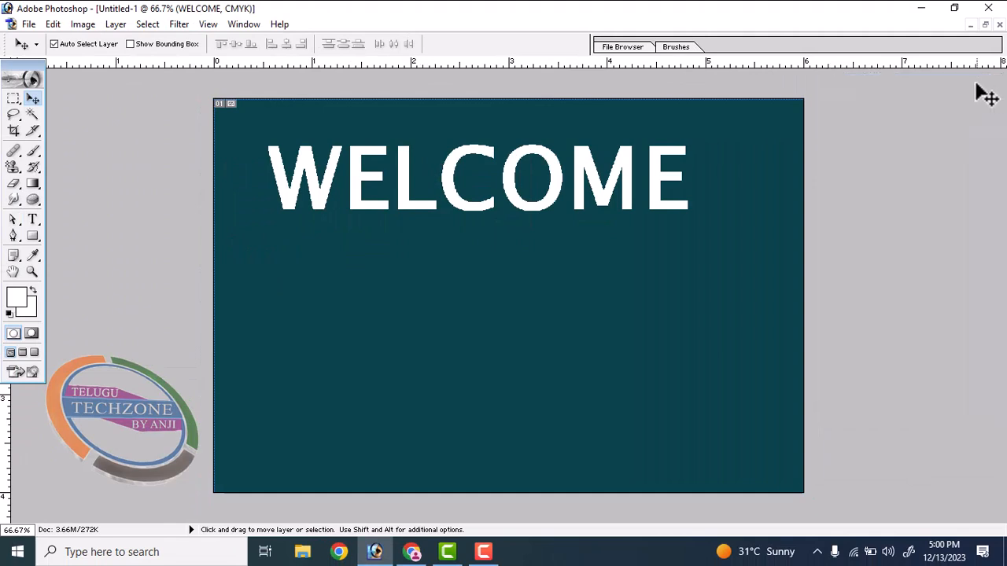
{"action": "left_click", "coordinate": [245, 24]}
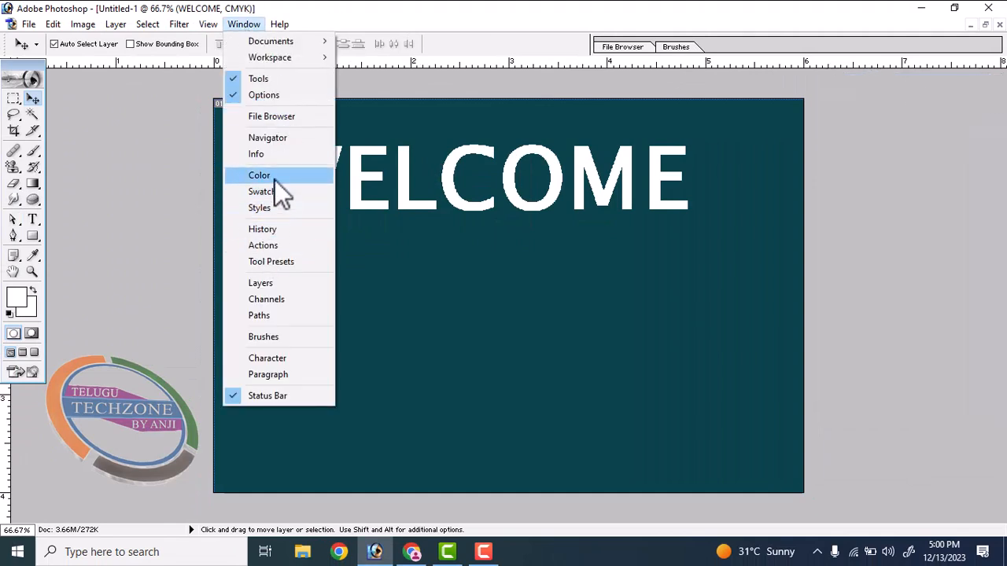
{"action": "left_click", "coordinate": [274, 283]}
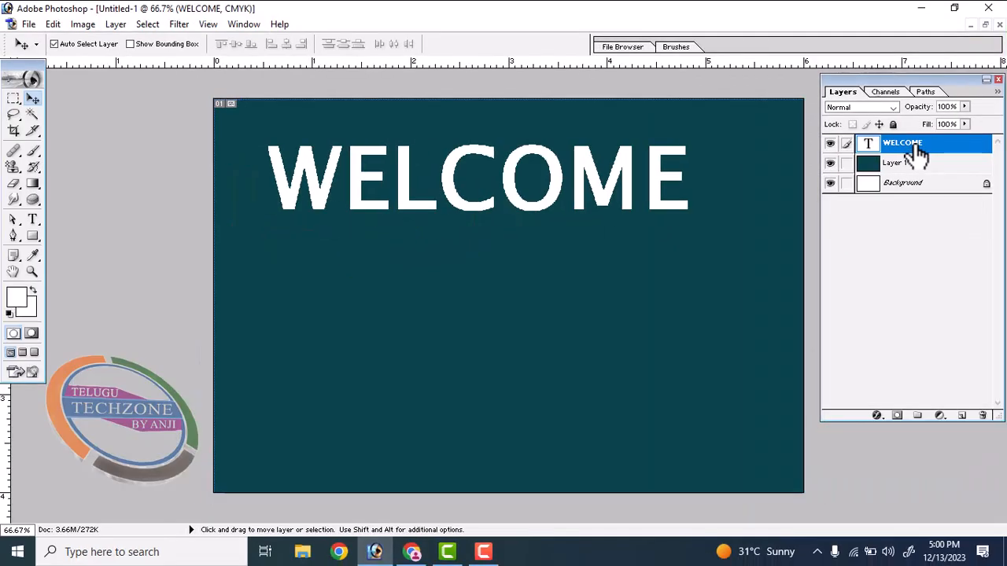
{"action": "right_click", "coordinate": [916, 146]}
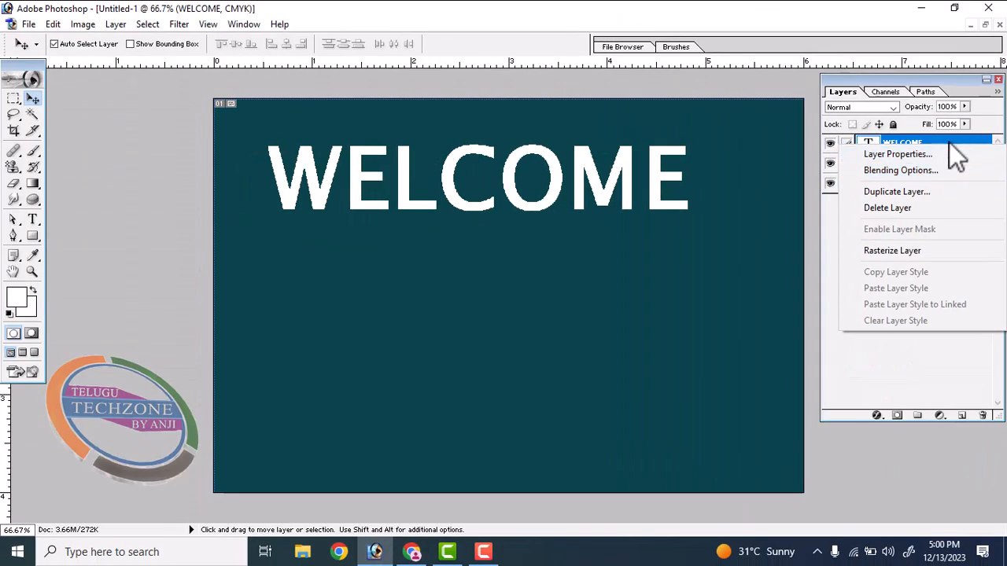
{"action": "left_click", "coordinate": [835, 177]}
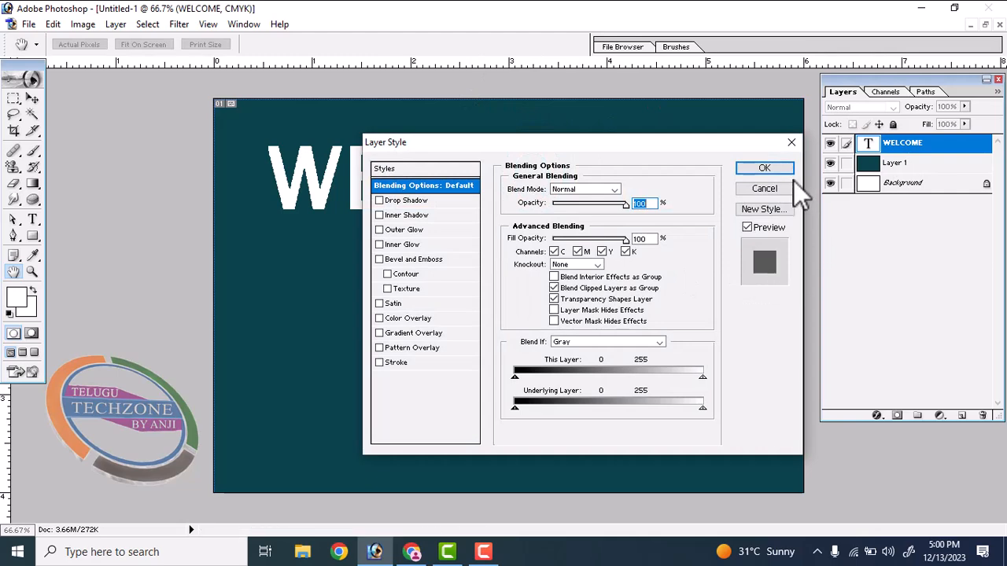
{"action": "left_click", "coordinate": [786, 188]}
Open the WELCOME layer's Layer Style settings and enable the Stroke effect
{"action": "double_click", "coordinate": [917, 143]}
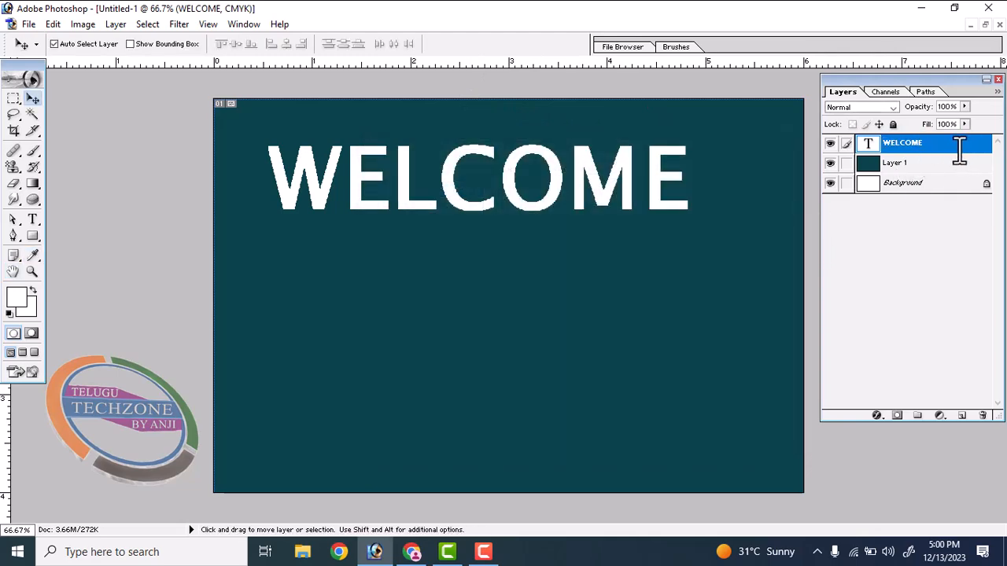
{"action": "double_click", "coordinate": [959, 149]}
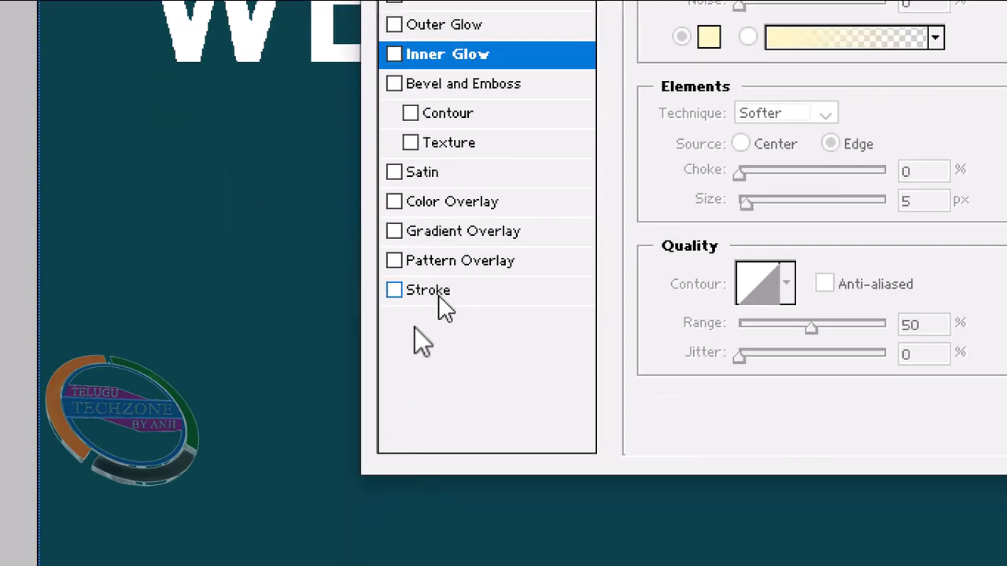
{"action": "left_click", "coordinate": [431, 291]}
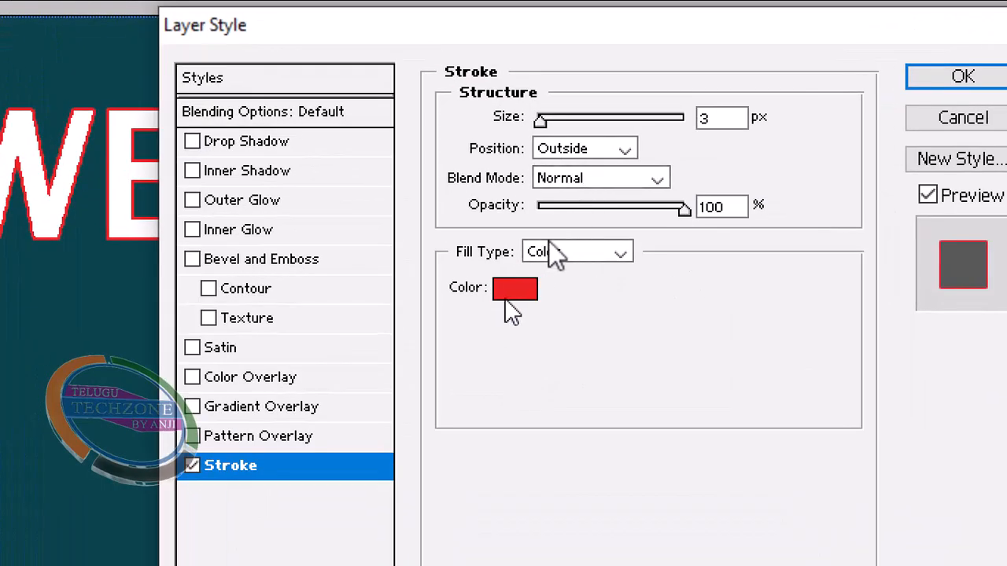
Change the color of the WELCOME text's stroke to black
{"action": "left_click", "coordinate": [550, 237]}
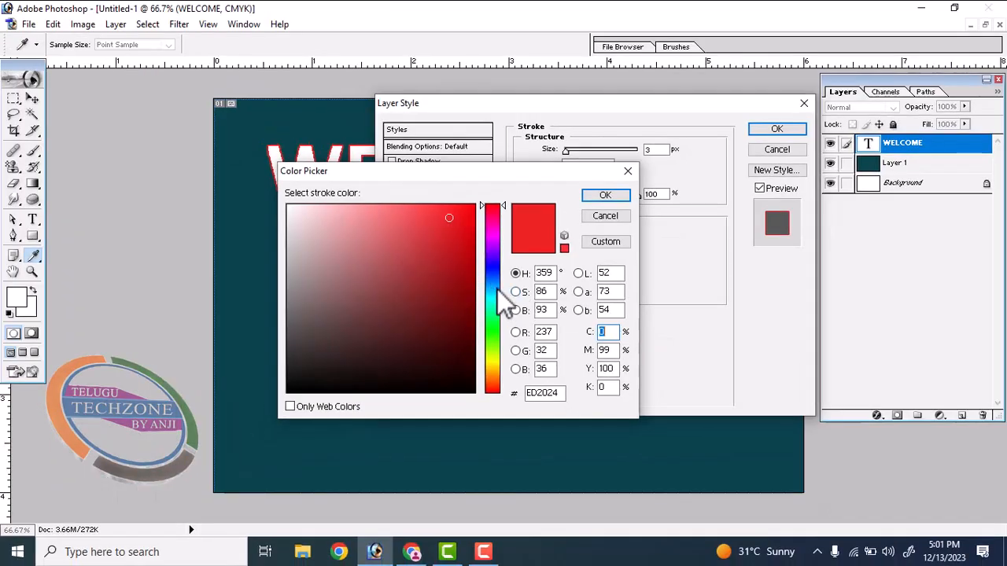
{"action": "left_click", "coordinate": [493, 296]}
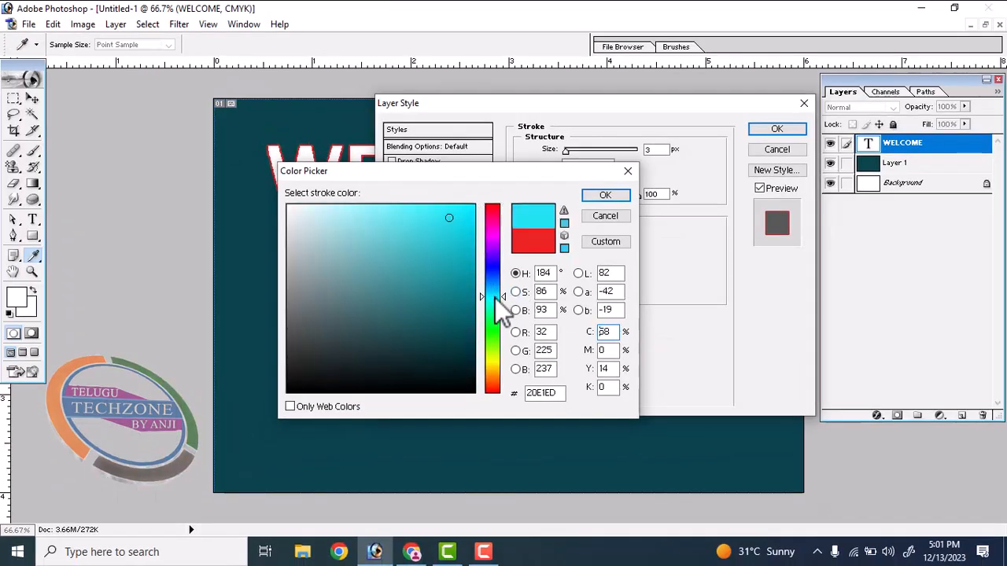
{"action": "left_click_drag", "start_coordinate": [472, 315], "coordinate": [508, 189]}
{"action": "left_click", "coordinate": [491, 289]}
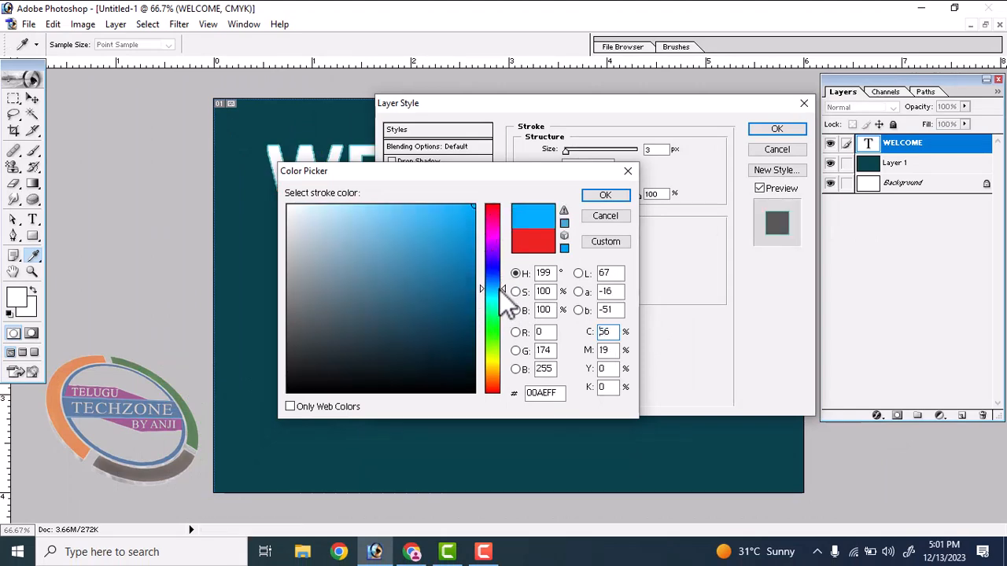
{"action": "left_click", "coordinate": [466, 360]}
{"action": "mouse_move", "coordinate": [467, 360]}
{"action": "left_mouse_down"}
{"action": "mouse_move", "coordinate": [286, 407]}
{"action": "mouse_move", "coordinate": [339, 389]}
{"action": "mouse_move", "coordinate": [292, 176]}
{"action": "mouse_move", "coordinate": [287, 196]}
{"action": "left_mouse_up"}
{"action": "left_click_drag", "start_coordinate": [349, 272], "coordinate": [279, 396]}
{"action": "left_click", "coordinate": [620, 196]}
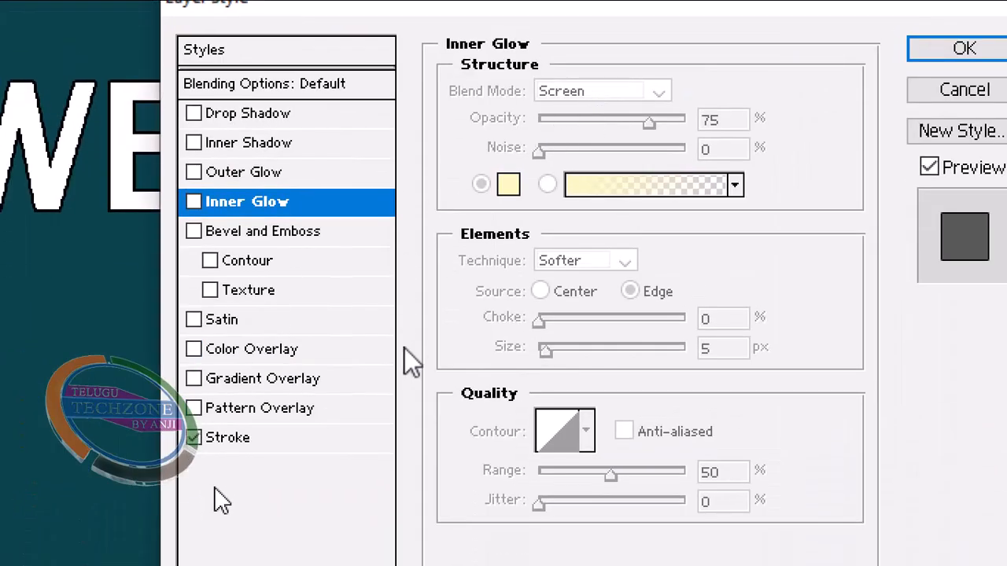
Adjust the stroke's size, trying 3 px and 4 px, to thicken the outline around the WELCOME text
{"action": "left_click", "coordinate": [232, 443]}
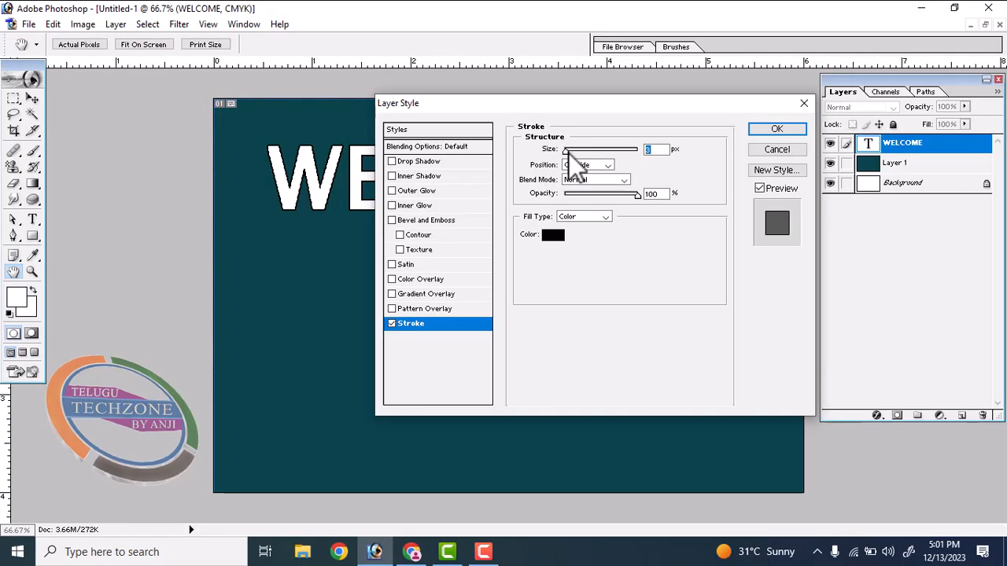
{"action": "mouse_move", "coordinate": [569, 154]}
{"action": "left_mouse_down"}
{"action": "mouse_move", "coordinate": [606, 153]}
{"action": "mouse_move", "coordinate": [566, 154]}
{"action": "left_mouse_up"}
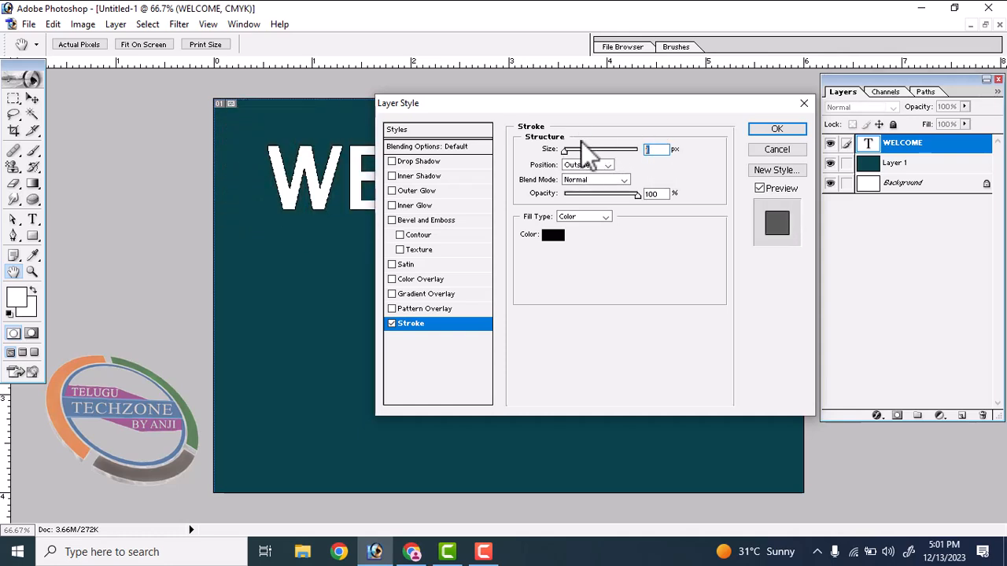
{"action": "type", "text": "3"}
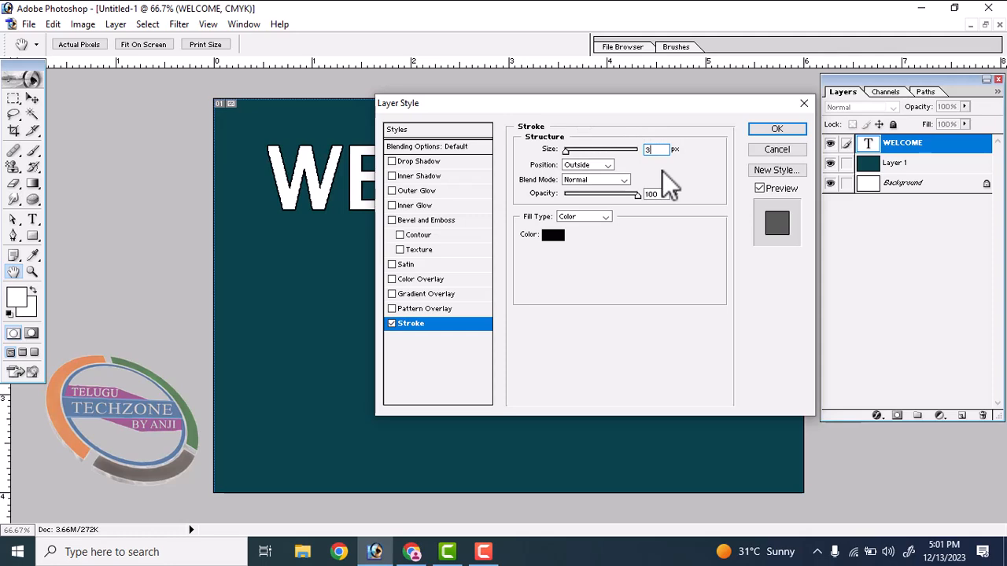
{"action": "left_click_drag", "start_coordinate": [659, 152], "coordinate": [635, 159]}
{"action": "type", "text": "4"}
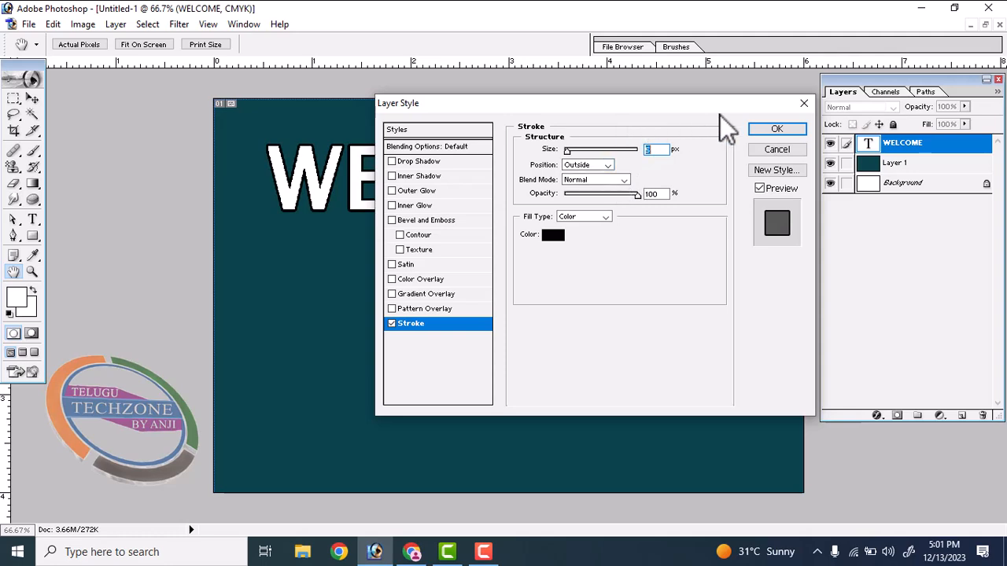
Try the Inside and Center positions for the WELCOME text's stroke, and set the position back to Outside
{"action": "left_click_drag", "start_coordinate": [667, 104], "coordinate": [836, 115]}
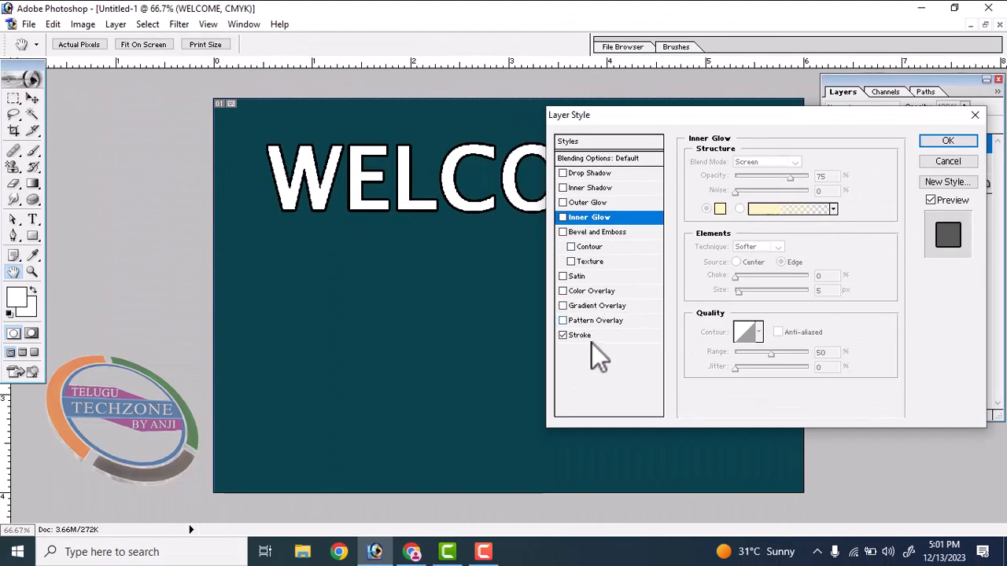
{"action": "left_click", "coordinate": [589, 335]}
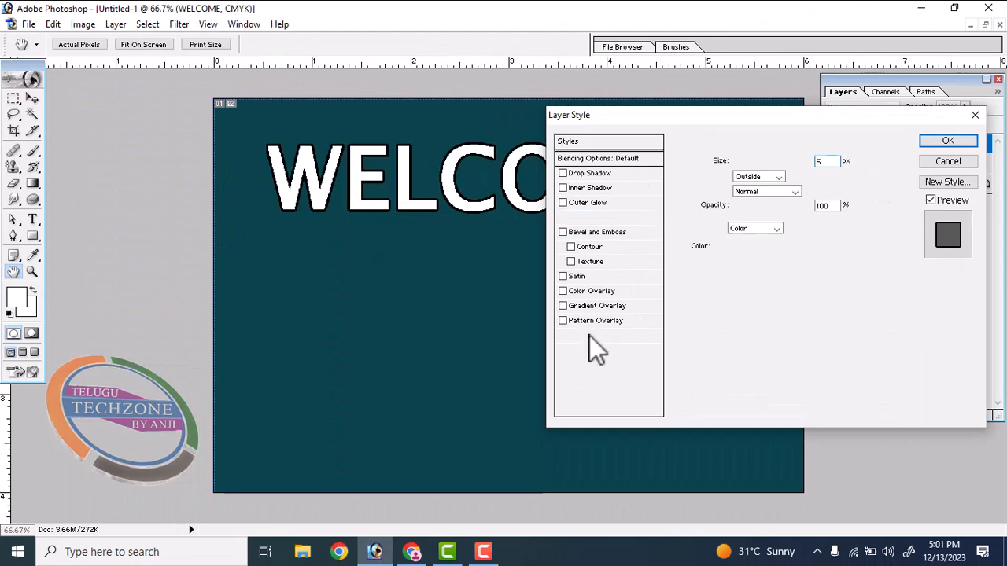
{"action": "left_click", "coordinate": [777, 178]}
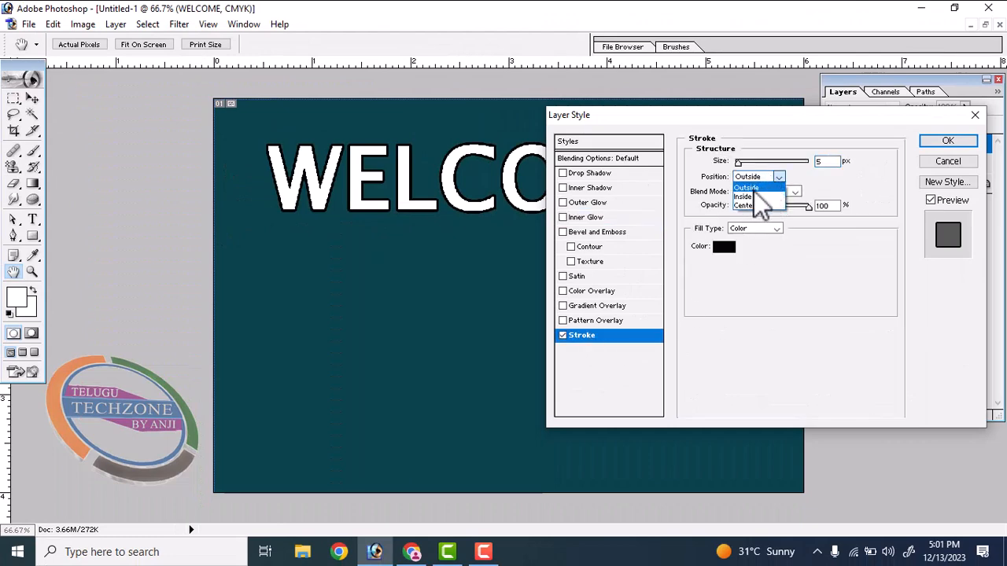
{"action": "left_click", "coordinate": [747, 195]}
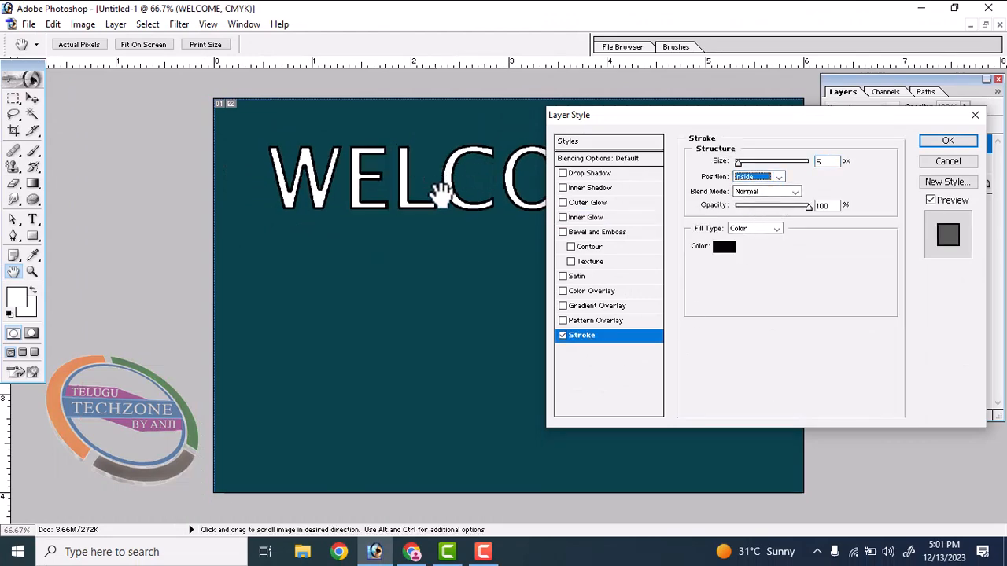
{"action": "left_click", "coordinate": [775, 177]}
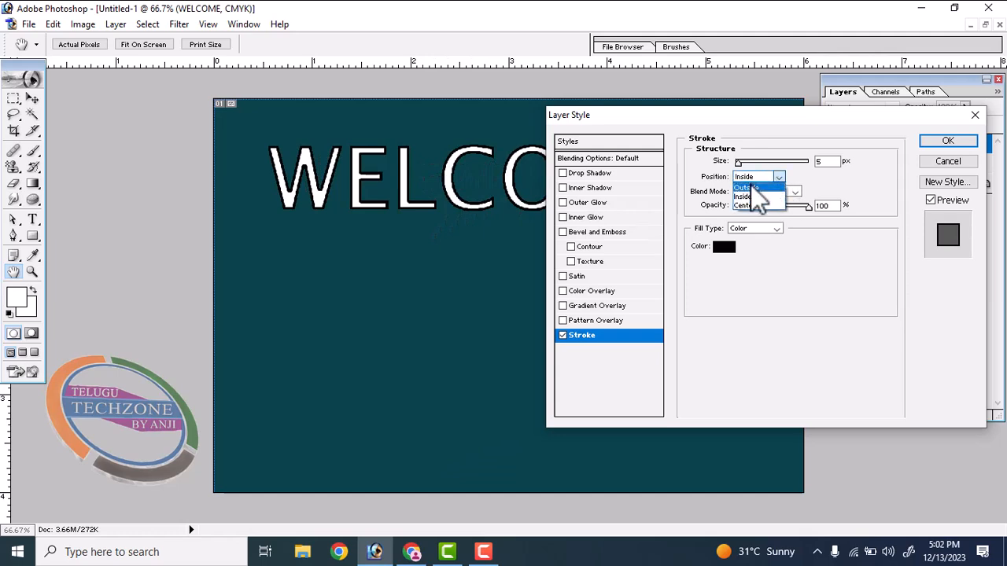
{"action": "left_click", "coordinate": [749, 168]}
{"action": "left_click", "coordinate": [761, 179]}
{"action": "left_click", "coordinate": [747, 206]}
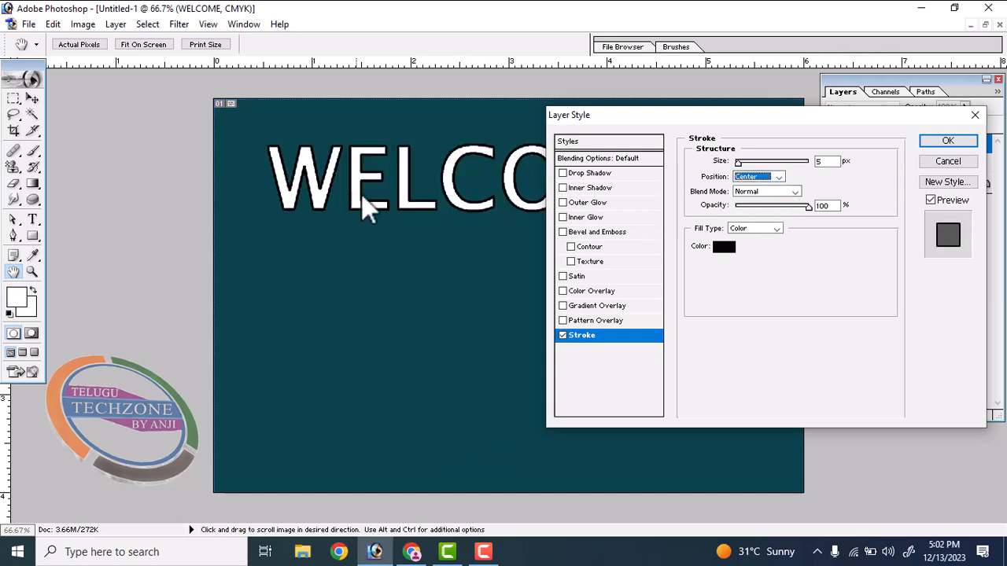
{"action": "left_click", "coordinate": [776, 177]}
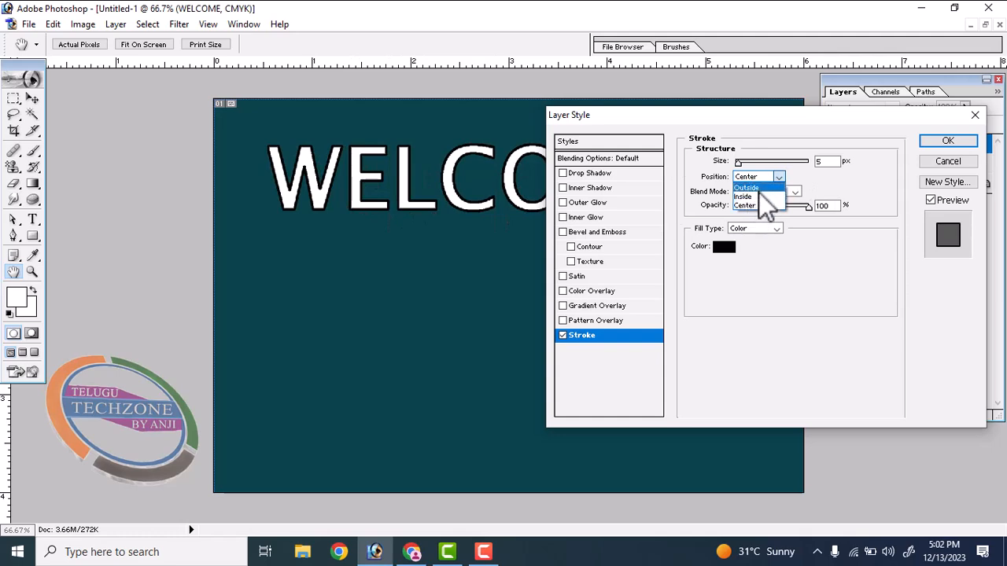
{"action": "left_click", "coordinate": [759, 188]}
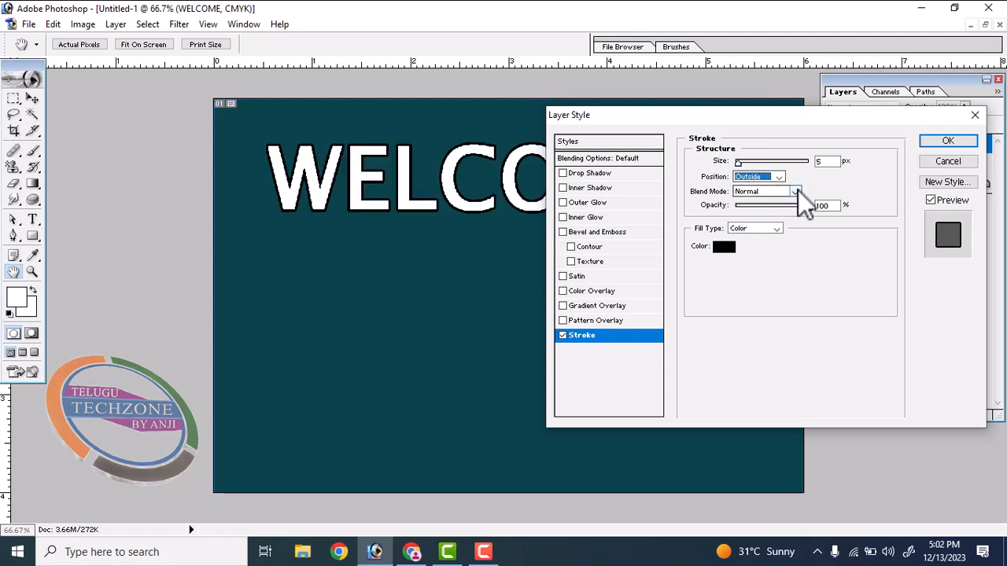
Try the Multiply and Color Burn blend modes on the stroke, and restore the Normal blend mode
{"action": "left_click", "coordinate": [797, 193]}
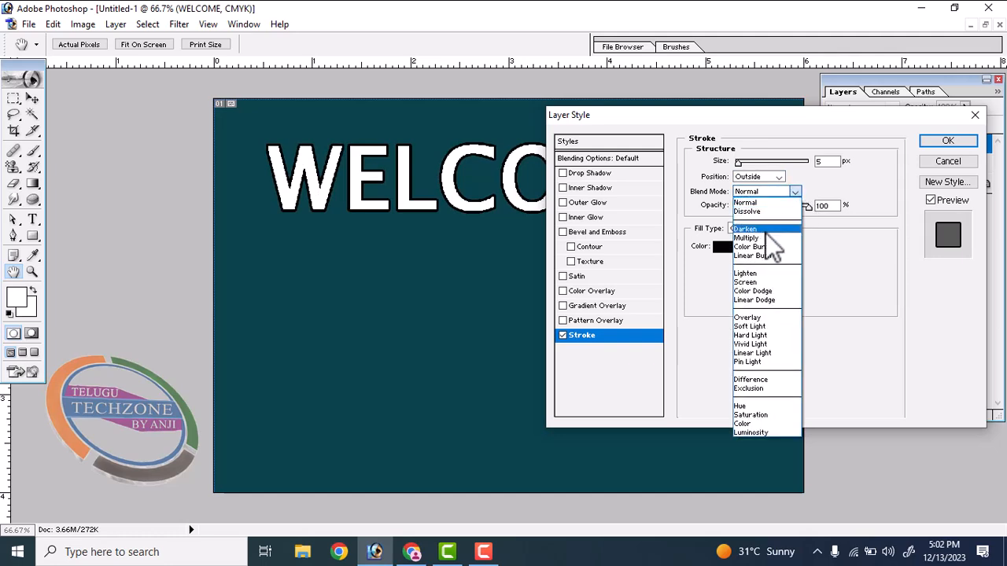
{"action": "left_click", "coordinate": [768, 238]}
{"action": "left_click", "coordinate": [788, 193]}
{"action": "left_click", "coordinate": [753, 247]}
{"action": "left_click", "coordinate": [776, 190]}
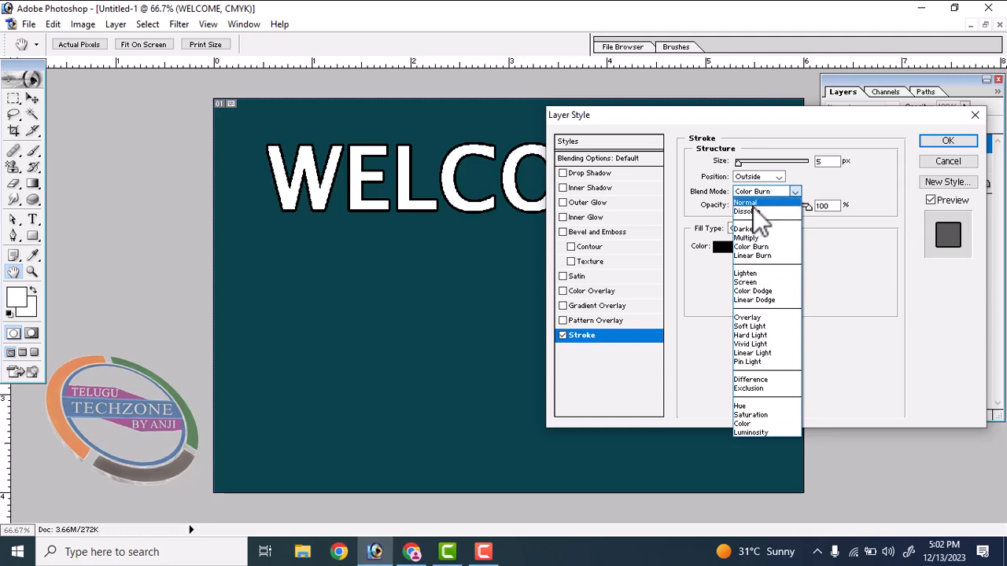
{"action": "left_click", "coordinate": [751, 203]}
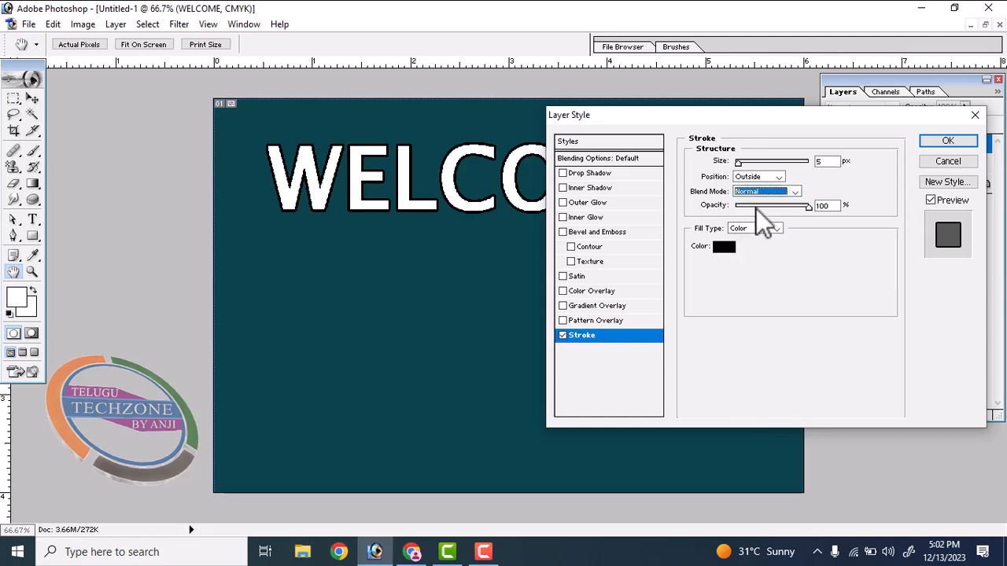
{"action": "mouse_move", "coordinate": [808, 206]}
{"action": "left_mouse_down"}
{"action": "mouse_move", "coordinate": [771, 207]}
{"action": "mouse_move", "coordinate": [829, 210]}
{"action": "left_mouse_up"}
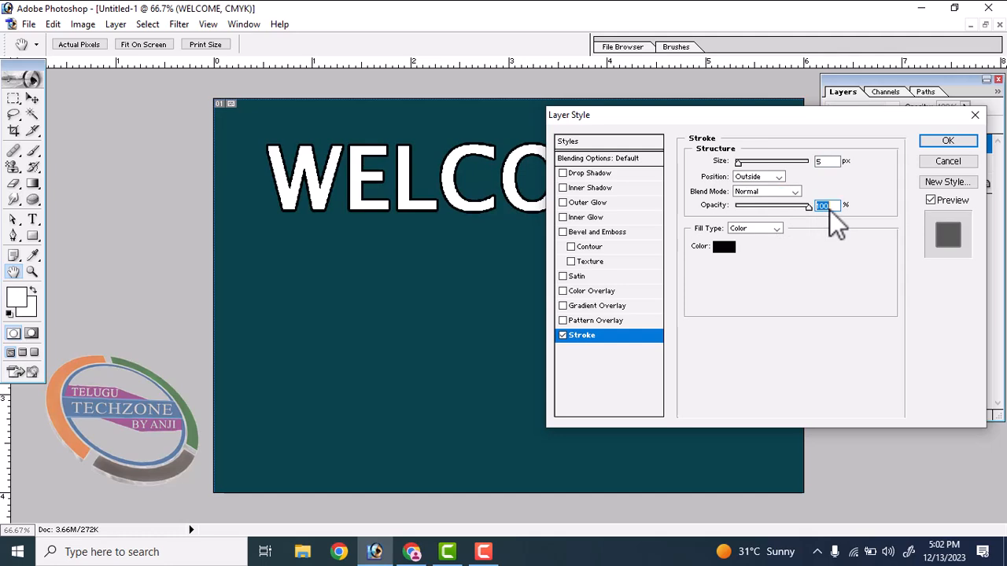
Change the stroke's fill type to Gradient and choose the blue, red, yellow preset
{"action": "left_click", "coordinate": [779, 230]}
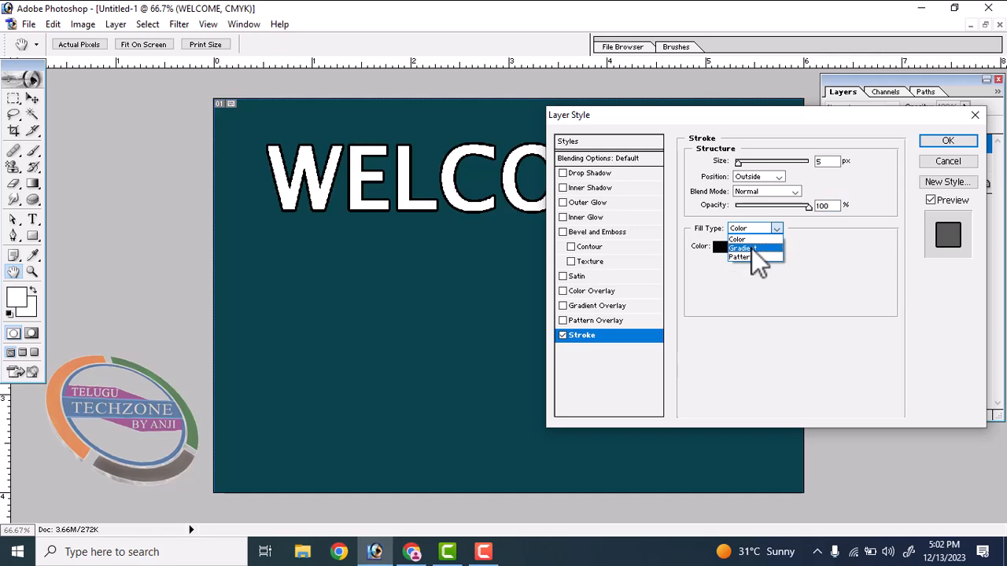
{"action": "left_click", "coordinate": [751, 248]}
{"action": "left_click", "coordinate": [774, 248]}
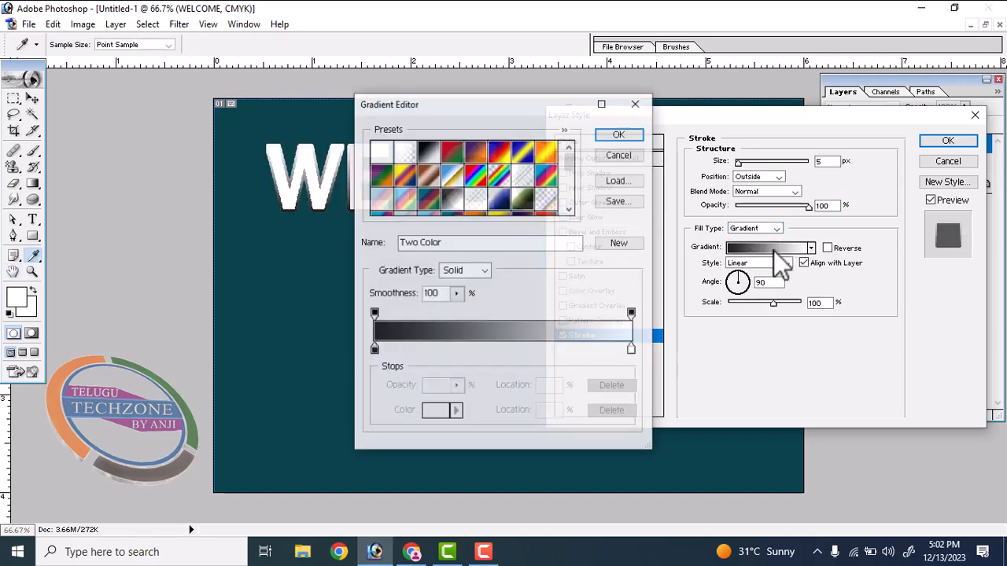
{"action": "left_click", "coordinate": [501, 151]}
{"action": "left_click", "coordinate": [620, 134]}
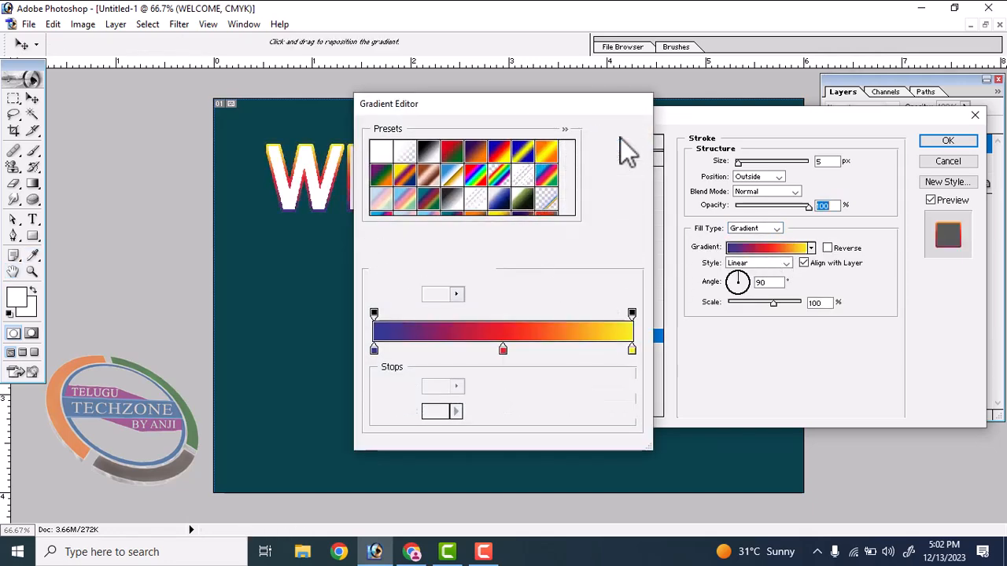
Set the stroke's fill type to Pattern with the black-and-white cracked pattern, and apply the layer style
{"action": "left_click", "coordinate": [753, 228]}
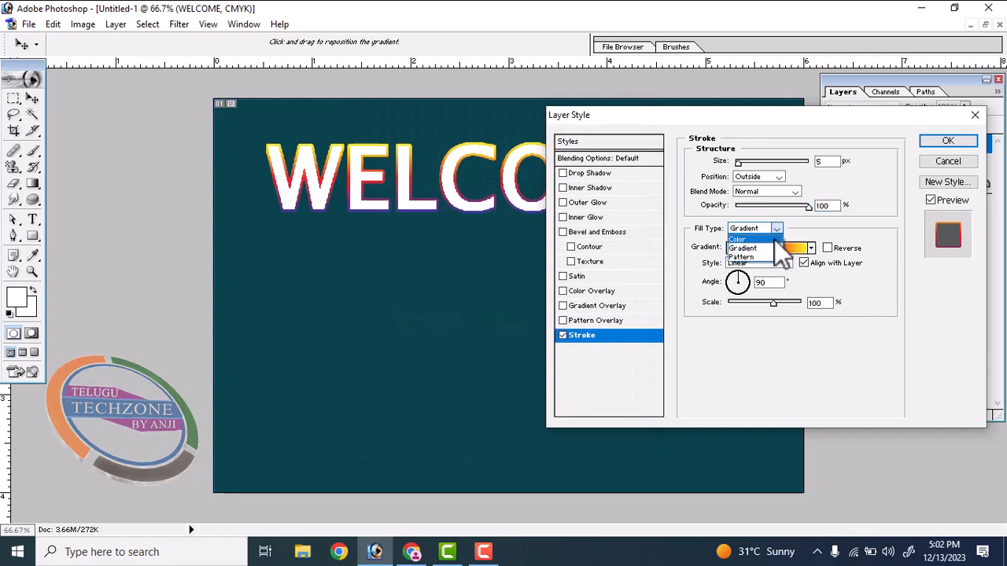
{"action": "left_click", "coordinate": [756, 258]}
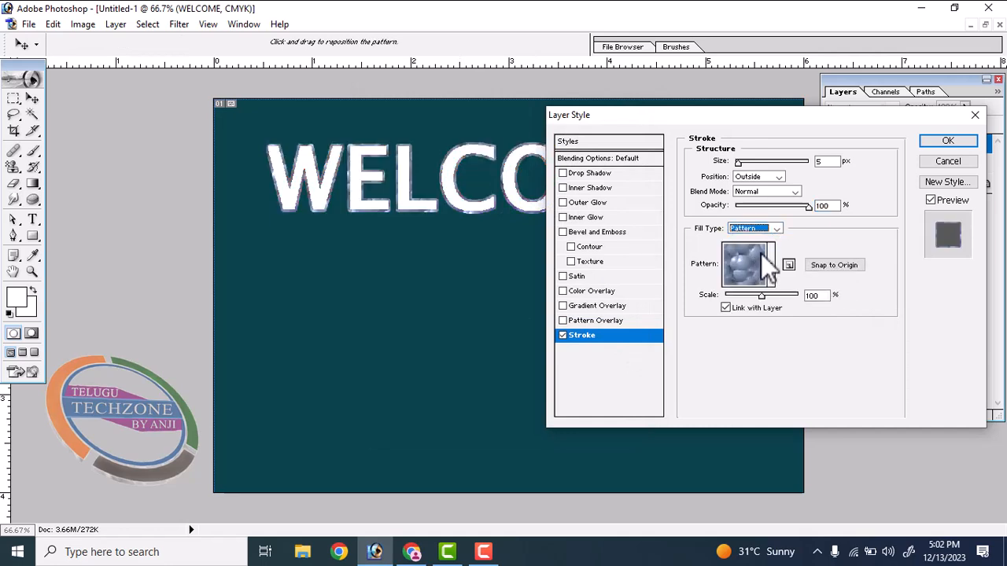
{"action": "left_click", "coordinate": [771, 264]}
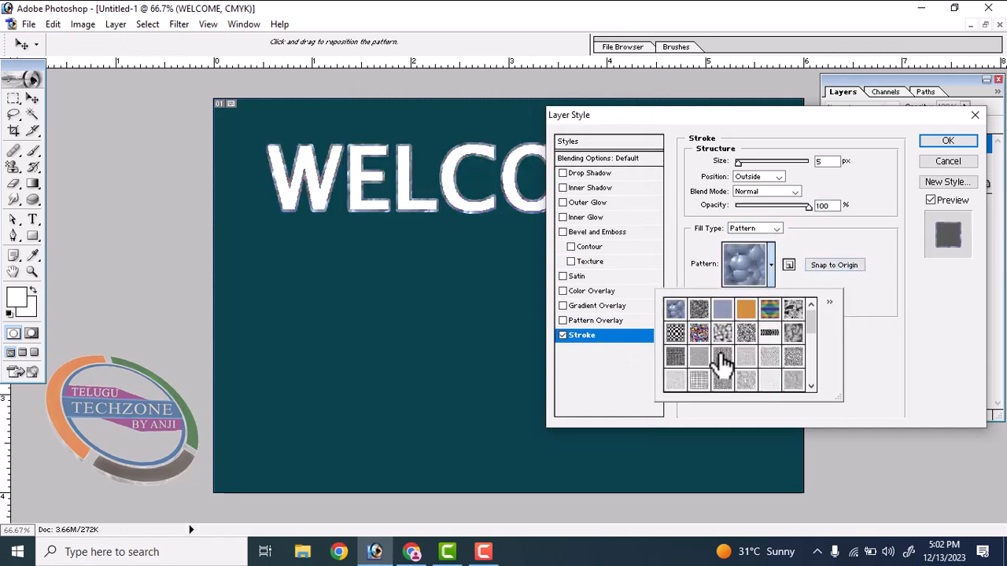
{"action": "left_click", "coordinate": [747, 336]}
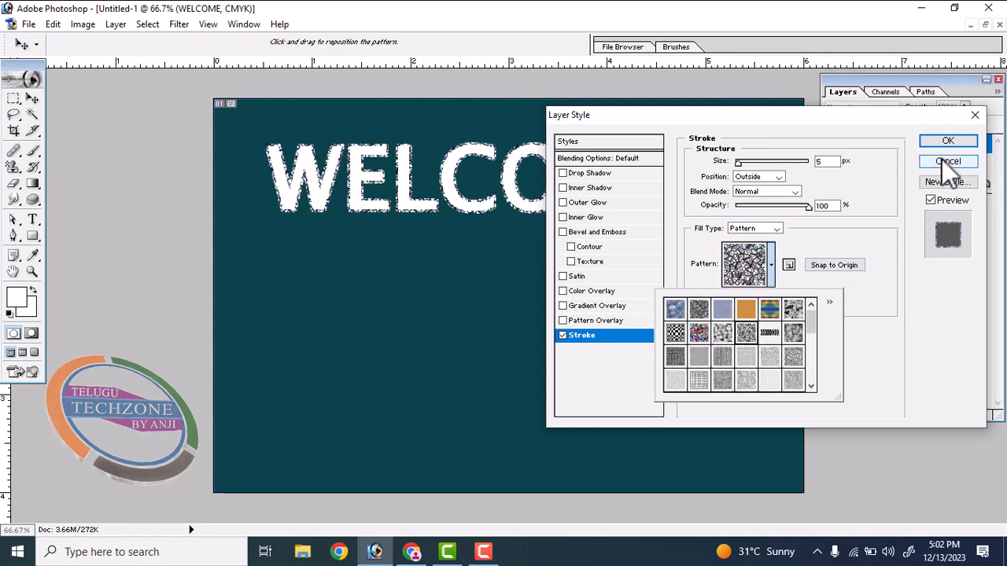
{"action": "left_click", "coordinate": [765, 273]}
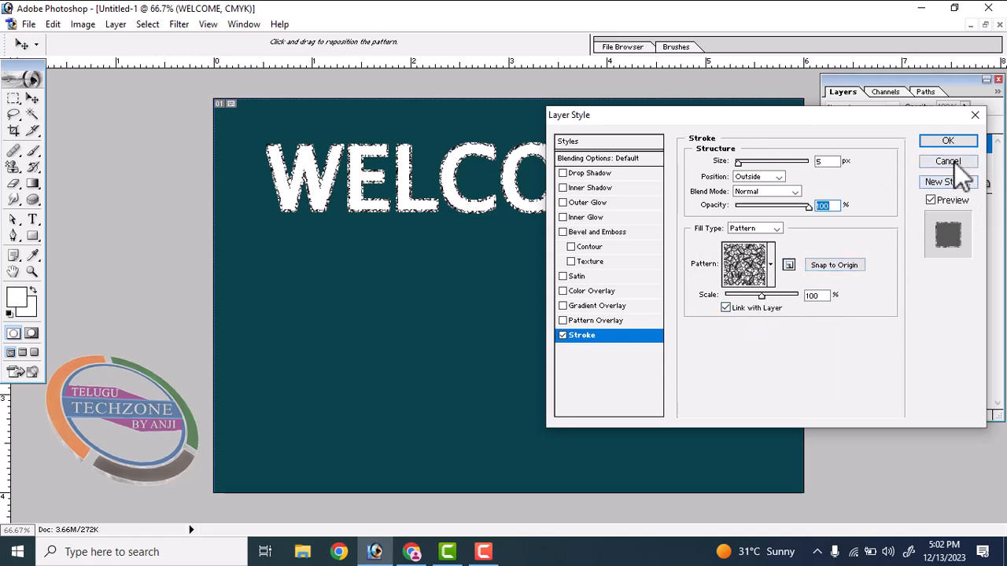
{"action": "left_click", "coordinate": [948, 140]}
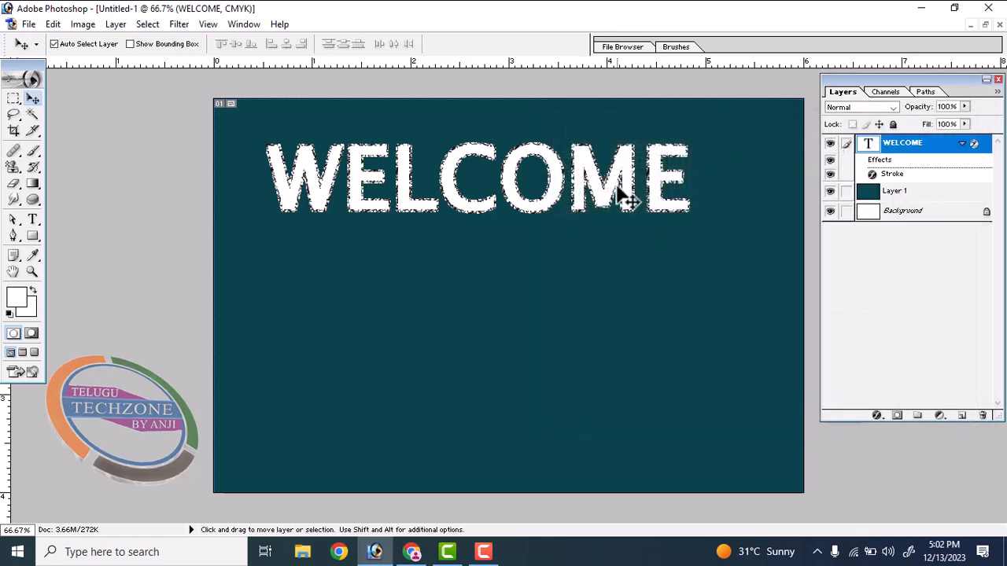
Move the WELCOME text down and slightly to the right, roughly centering it horizontally on the teal background
{"action": "left_click_drag", "start_coordinate": [635, 197], "coordinate": [619, 228]}
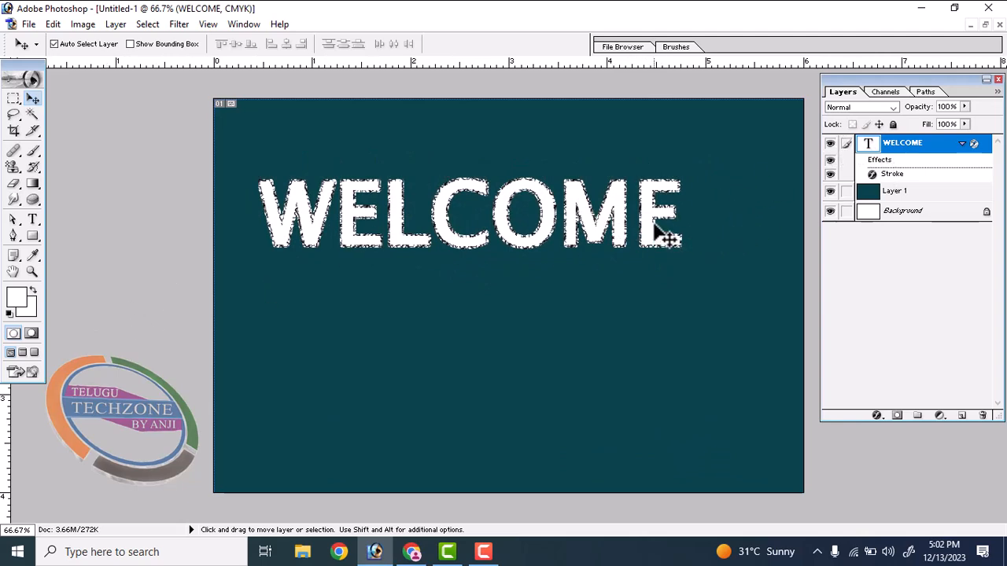
{"action": "left_click_drag", "start_coordinate": [554, 239], "coordinate": [601, 260]}
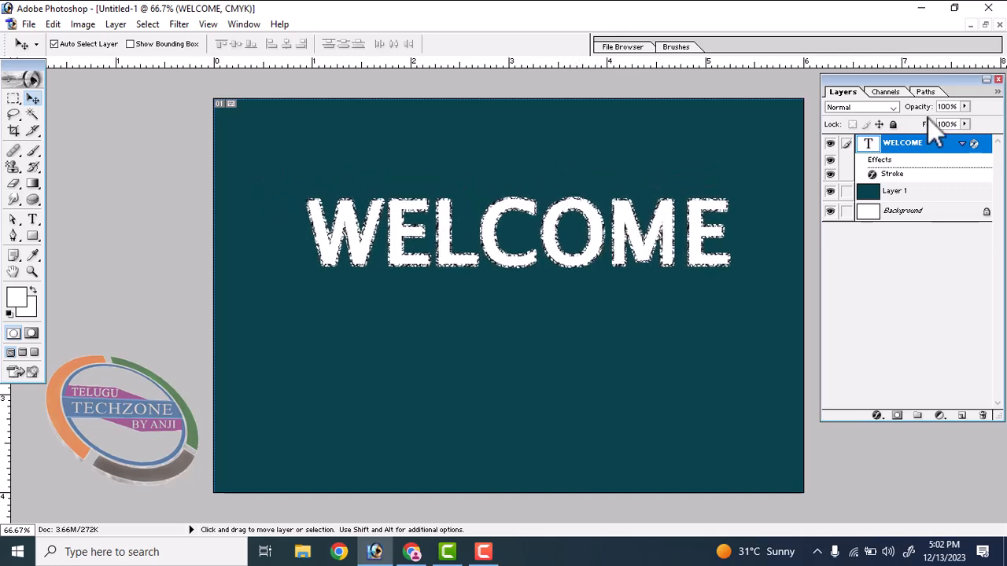
{"action": "left_click_drag", "start_coordinate": [697, 250], "coordinate": [681, 248]}
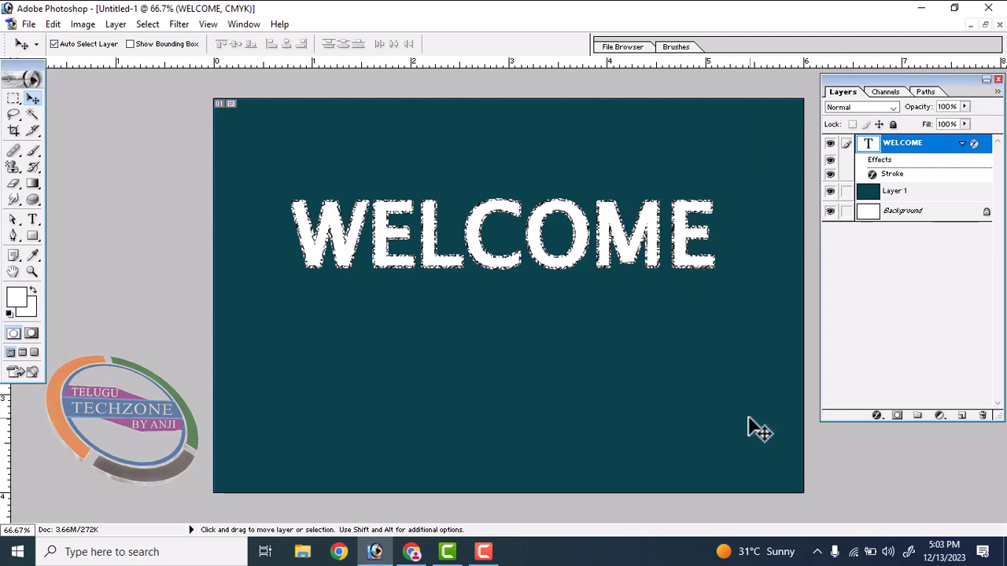
Switch to the YouTube search results in Chrome
{"action": "left_click", "coordinate": [404, 554]}
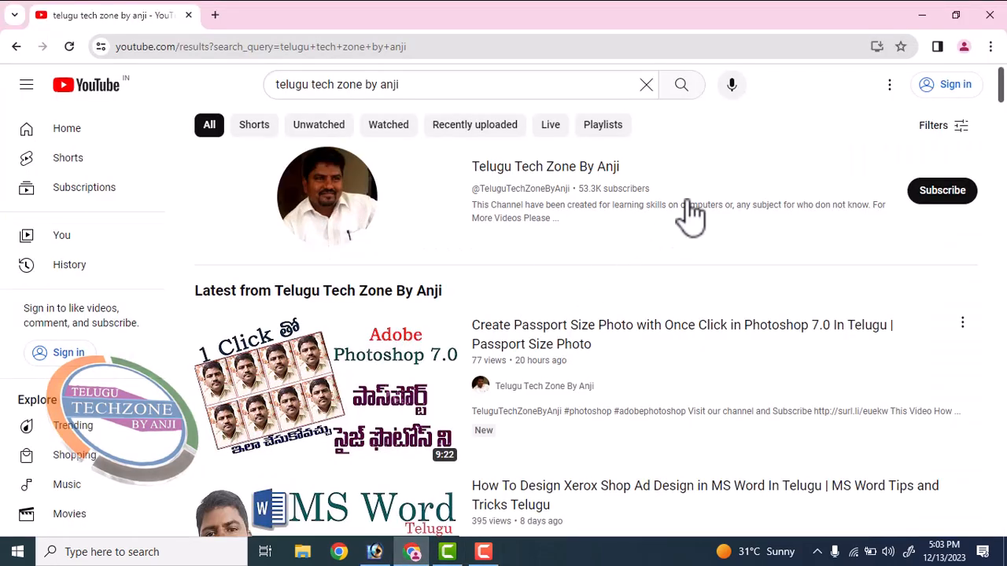